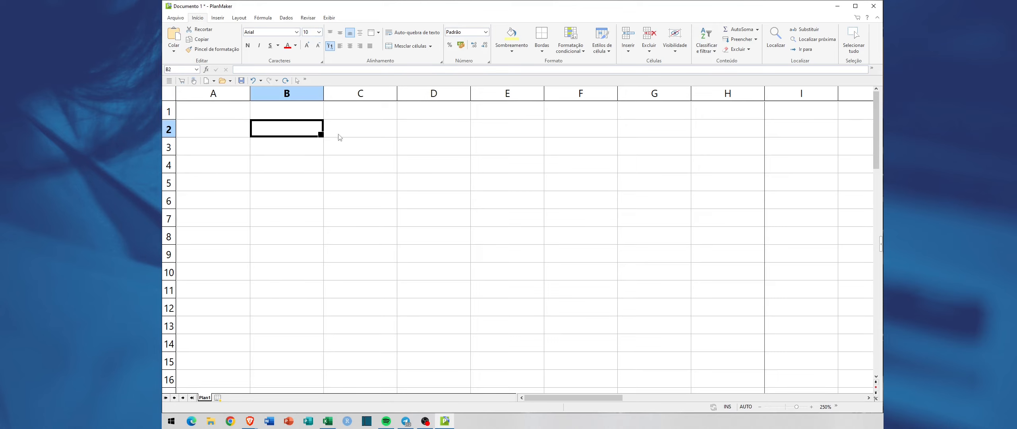
pyautogui.click(340, 133)
pyautogui.click(348, 150)
pyautogui.click(211, 132)
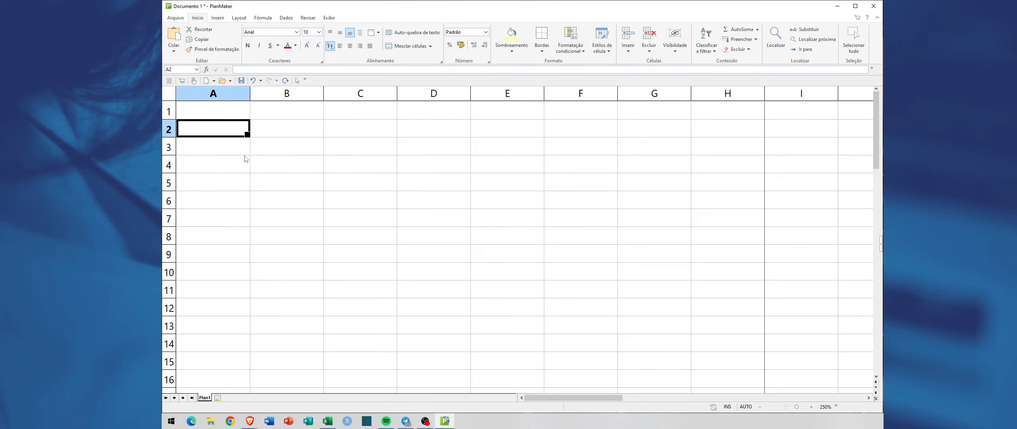
pyautogui.click(284, 128)
pyautogui.click(214, 151)
pyautogui.click(214, 169)
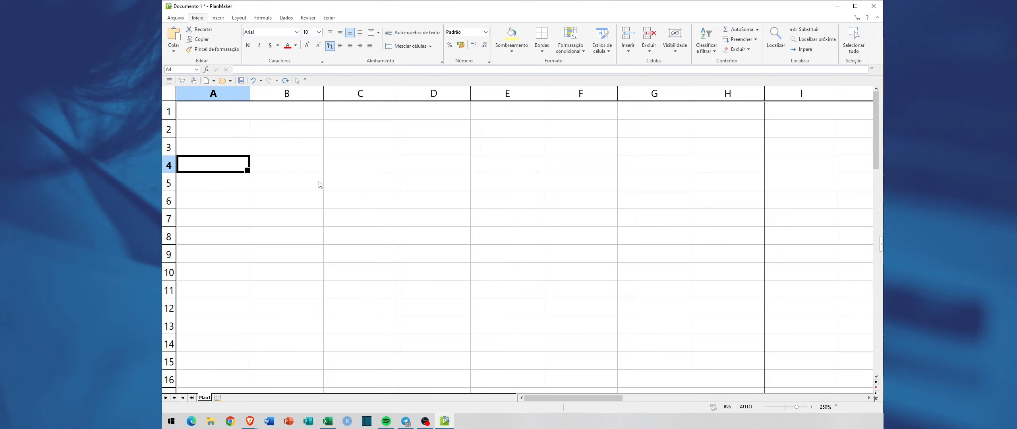
pyautogui.click(285, 113)
# Step: Enter the column header "Nome do Produto" in cell A2
pyautogui.click(214, 134)
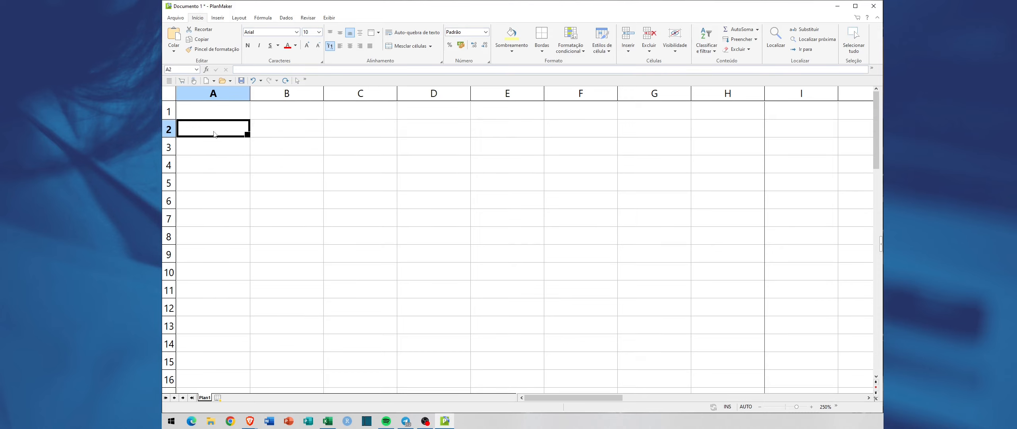
pyautogui.write('Nome d')
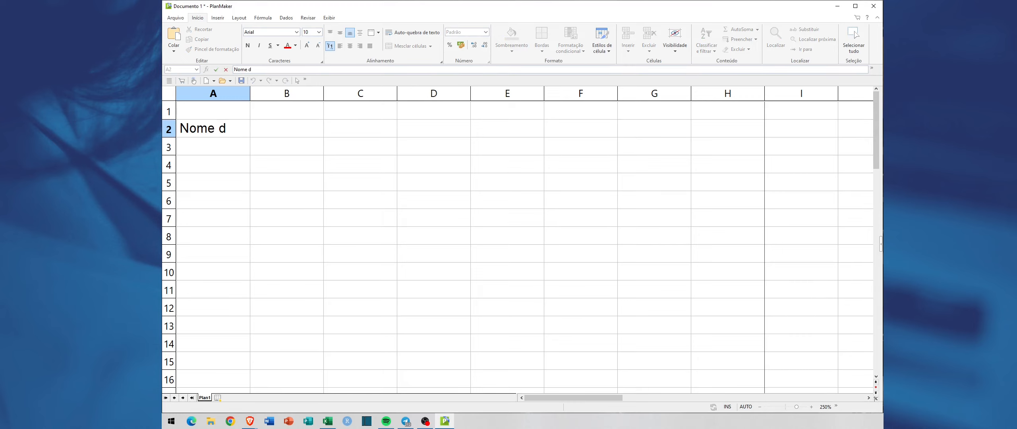
pyautogui.write('o Produto')
pyautogui.press('Return')
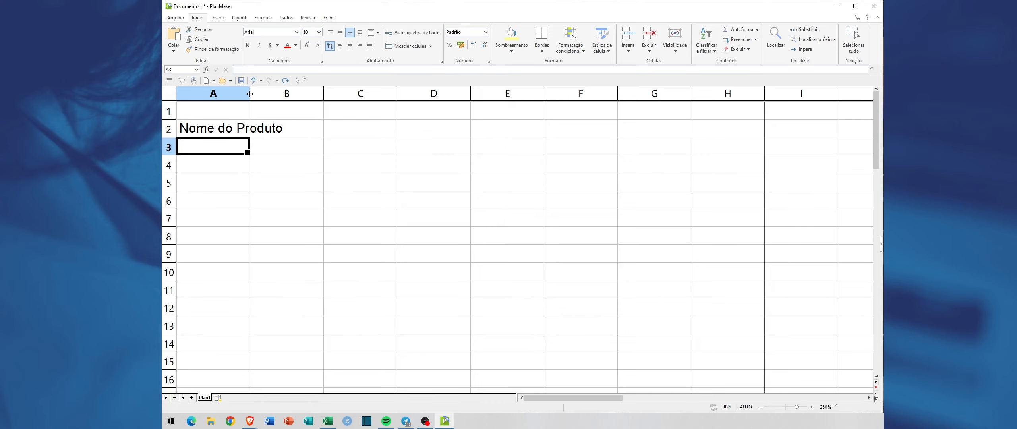
# Step: Widen column A so the header "Nome do Produto" fits inside it with a little room to spare
pyautogui.moveTo(250, 94); pyautogui.dragTo(287, 93)
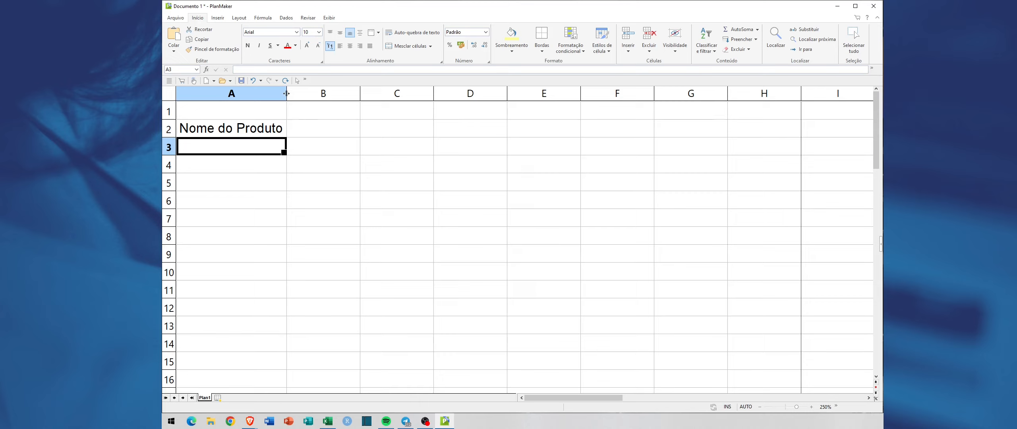
pyautogui.moveTo(286, 93)
pyautogui.mouseDown()
pyautogui.moveTo(316, 93)
pyautogui.moveTo(284, 93)
pyautogui.mouseUp()
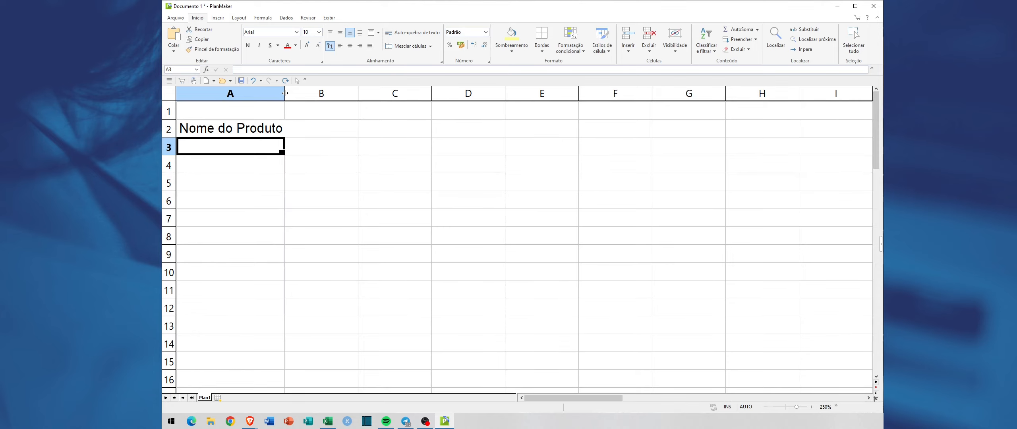
pyautogui.click(213, 160)
pyautogui.click(207, 150)
pyautogui.moveTo(284, 93); pyautogui.dragTo(292, 93)
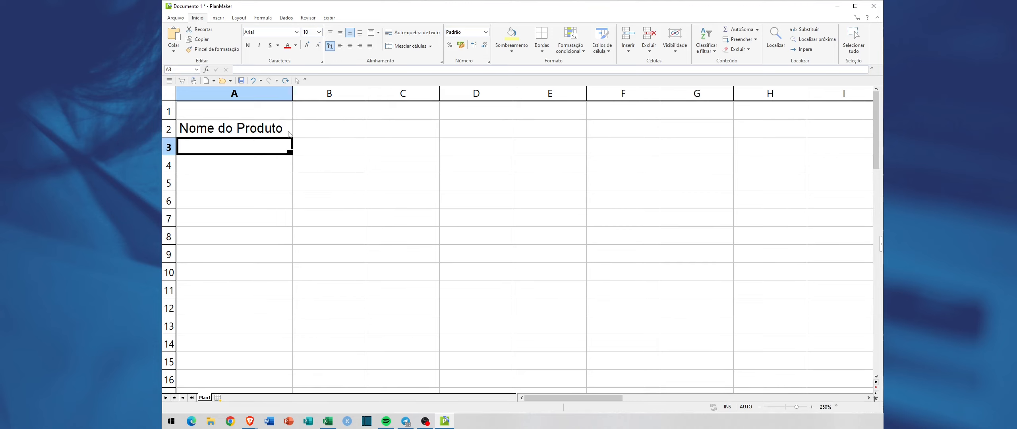
# Step: Enter the headers "Valor Unit", "Quant." and "Valor Total" in cells B2 to D2
pyautogui.click(325, 130)
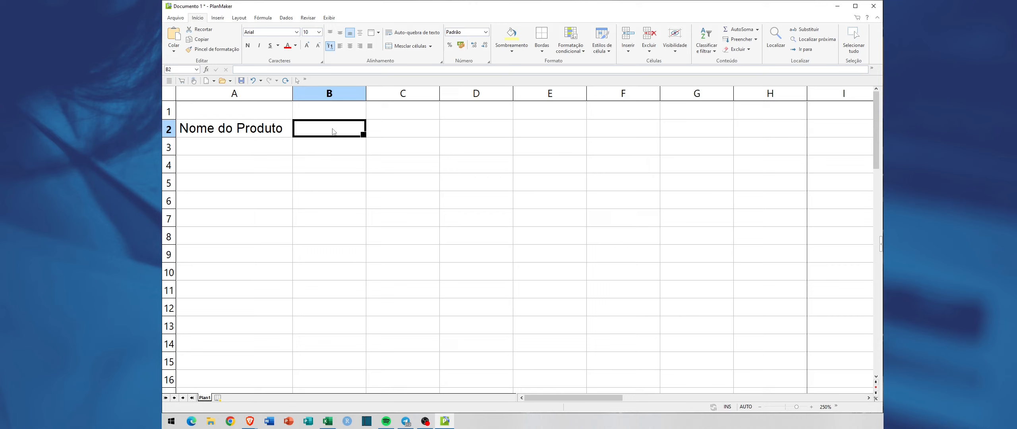
pyautogui.write('Valor Unit')
pyautogui.press('Tab')
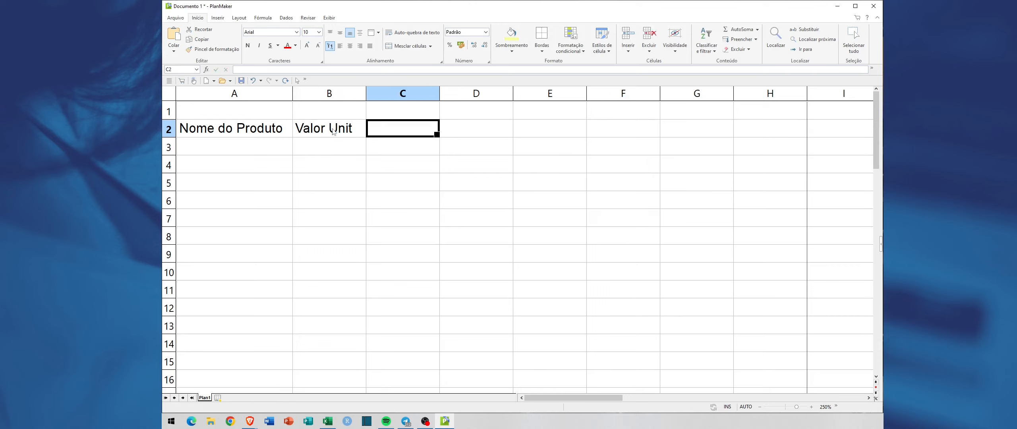
pyautogui.write('Quant.')
pyautogui.press('Tab')
pyautogui.write('Va')
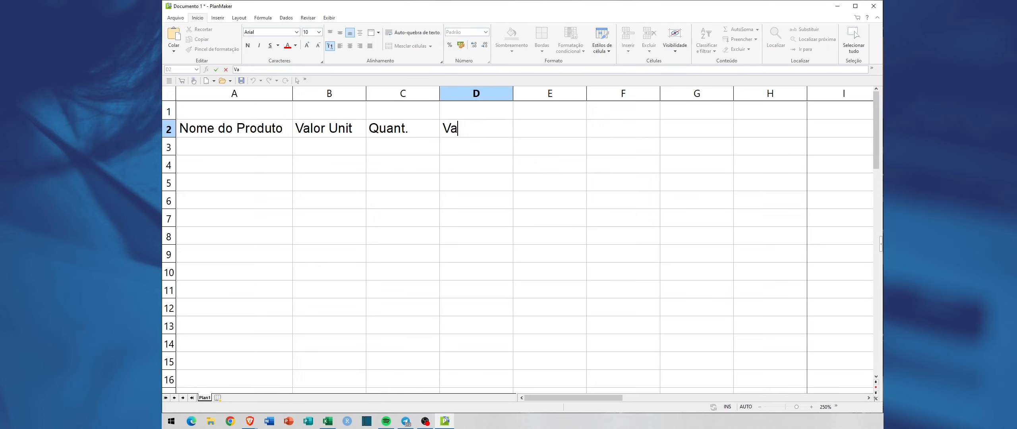
pyautogui.write('lor Total')
pyautogui.press('Return')
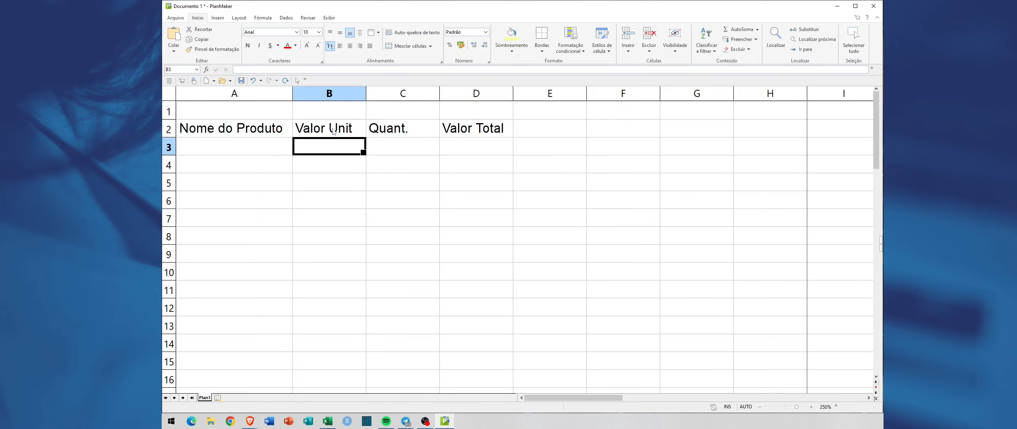
# Step: Enter the sheet title "Planilha Exemplo - Teste de Vendas Simples" in cell A1
pyautogui.click(250, 150)
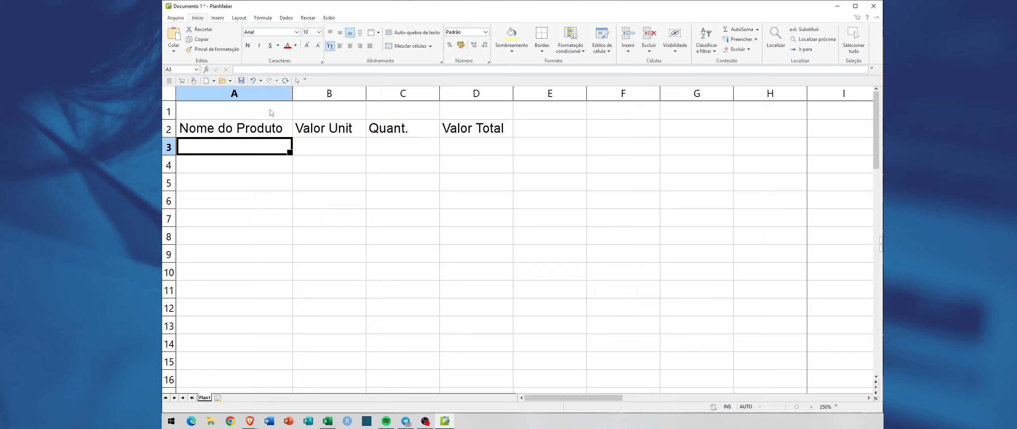
pyautogui.click(220, 169)
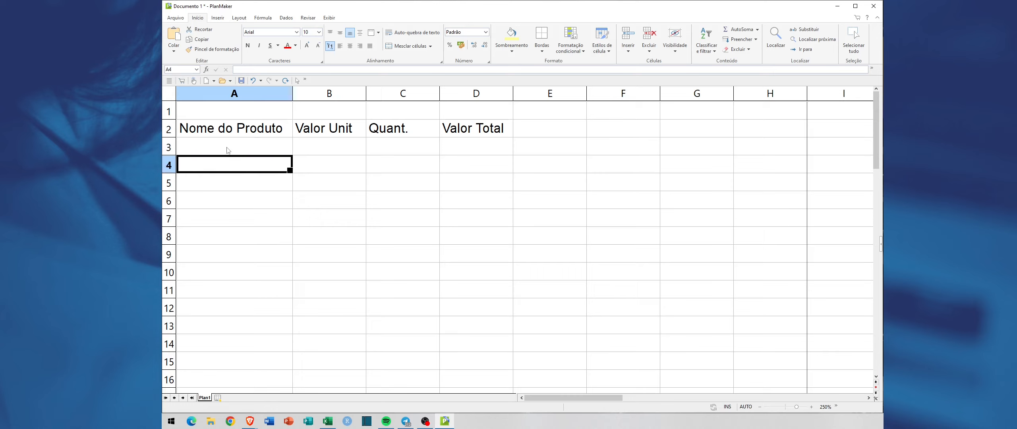
pyautogui.click(230, 146)
pyautogui.click(237, 111)
pyautogui.write('P')
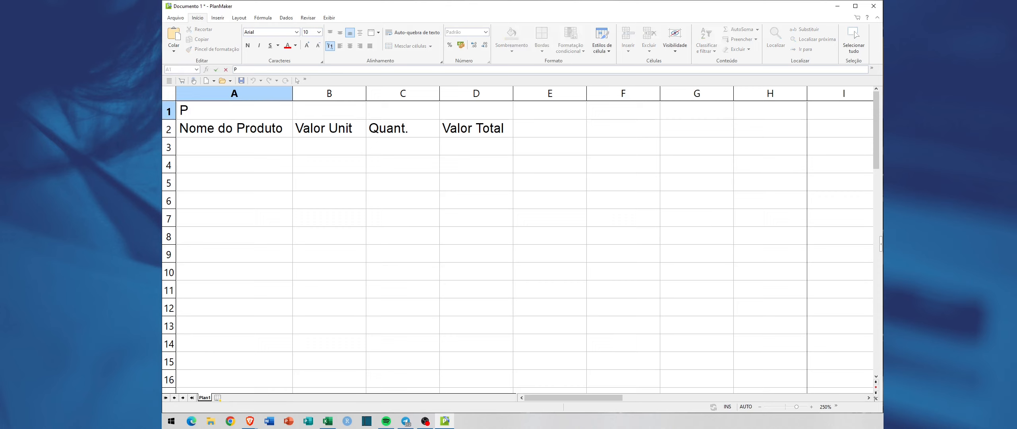
pyautogui.write('lanilha Exempl')
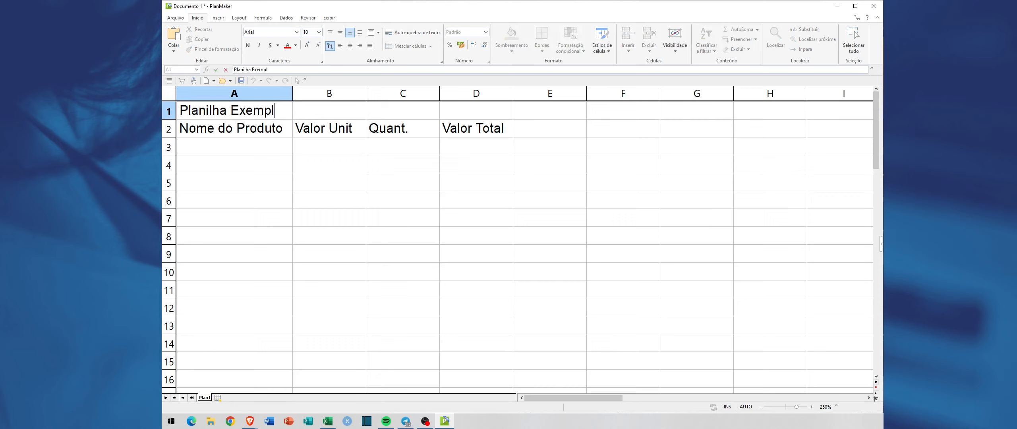
pyautogui.write('o - Teste de')
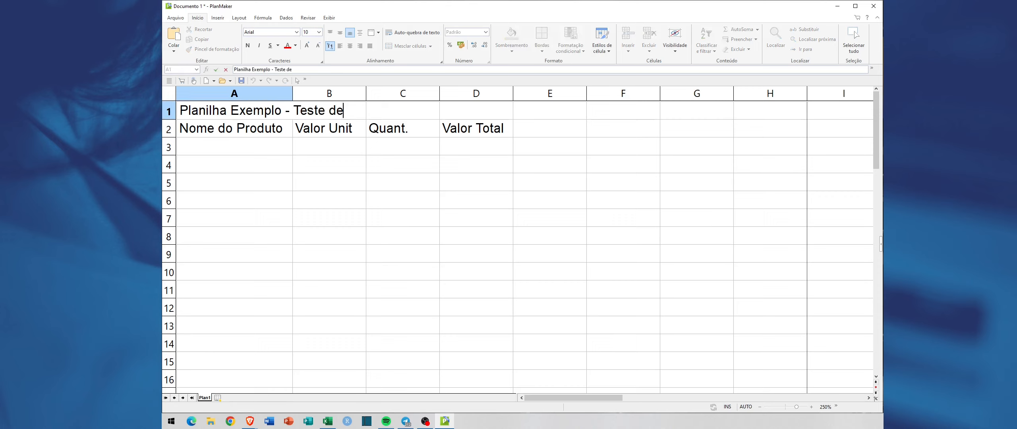
pyautogui.write(' Vendas Simples')
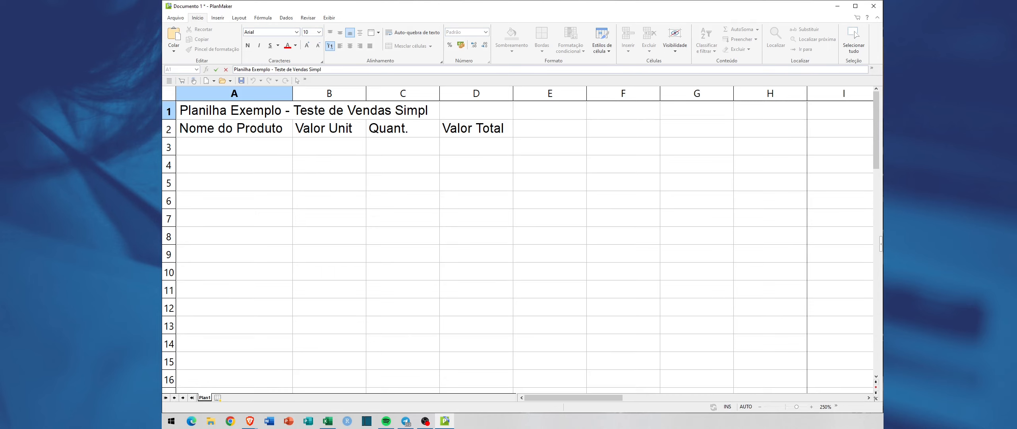
pyautogui.press('Return')
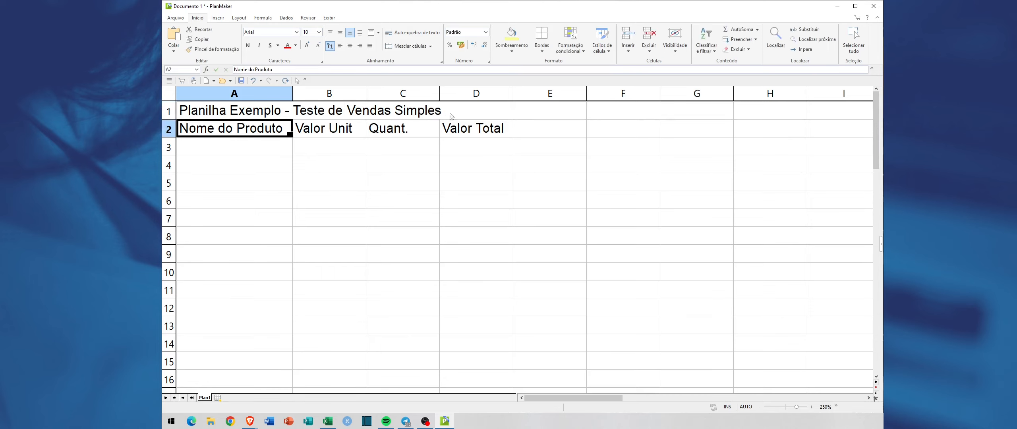
pyautogui.press('Return')
# Step: Make the column headers in cells A2 to D2 bold
pyautogui.moveTo(206, 134); pyautogui.dragTo(474, 129)
pyautogui.click(285, 161)
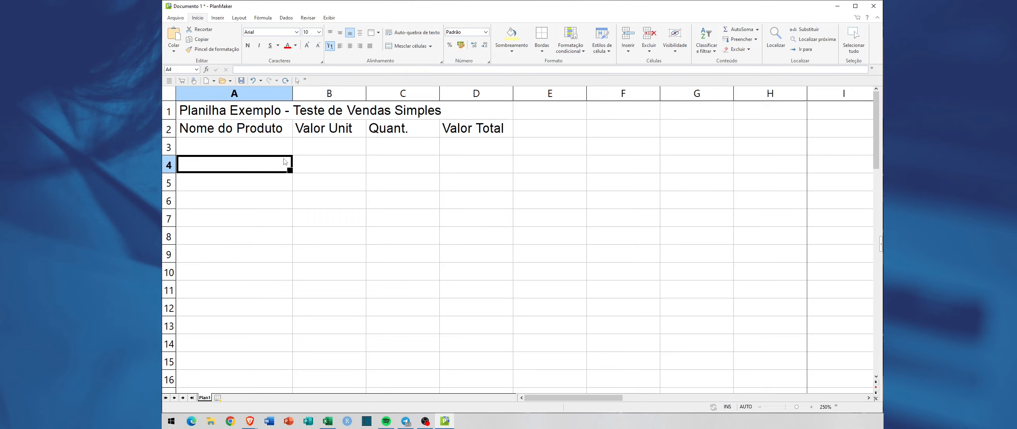
pyautogui.click(238, 133)
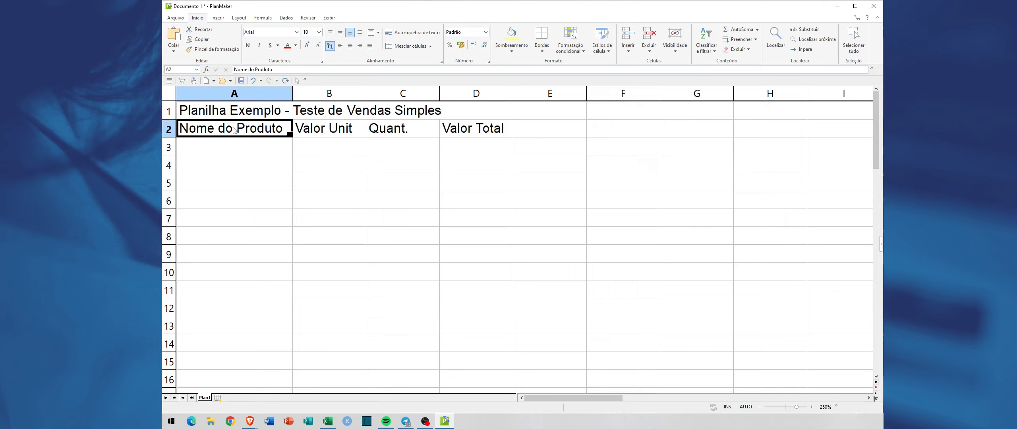
pyautogui.moveTo(234, 130); pyautogui.dragTo(470, 129)
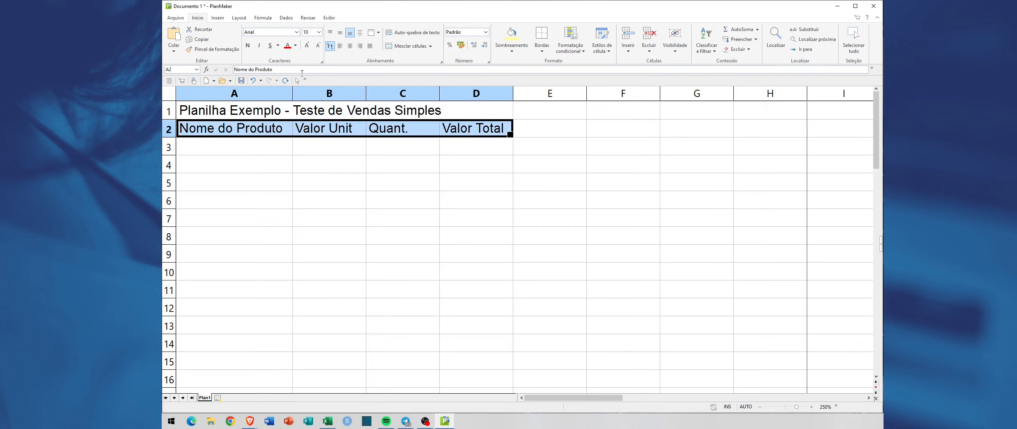
pyautogui.click(249, 46)
pyautogui.click(254, 201)
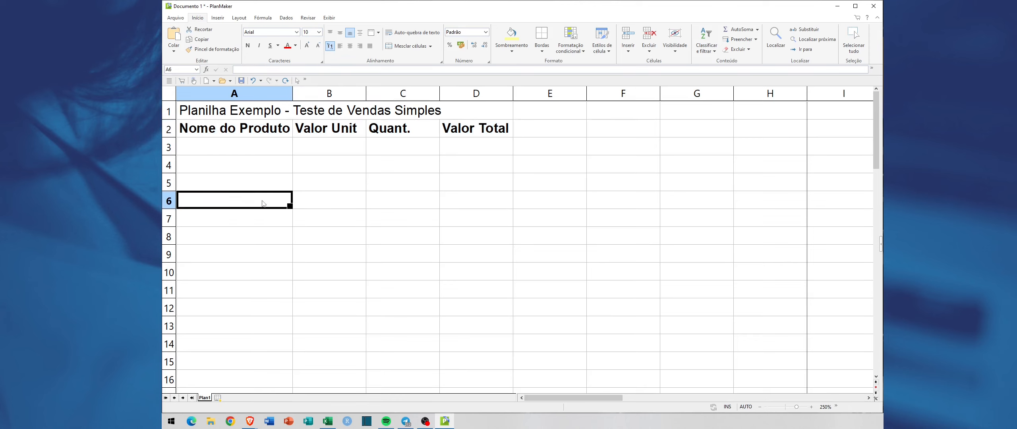
# Step: Enter the products "Arroz", "Feijão" and "Açúcar" in cells A3 to A5
pyautogui.click(269, 150)
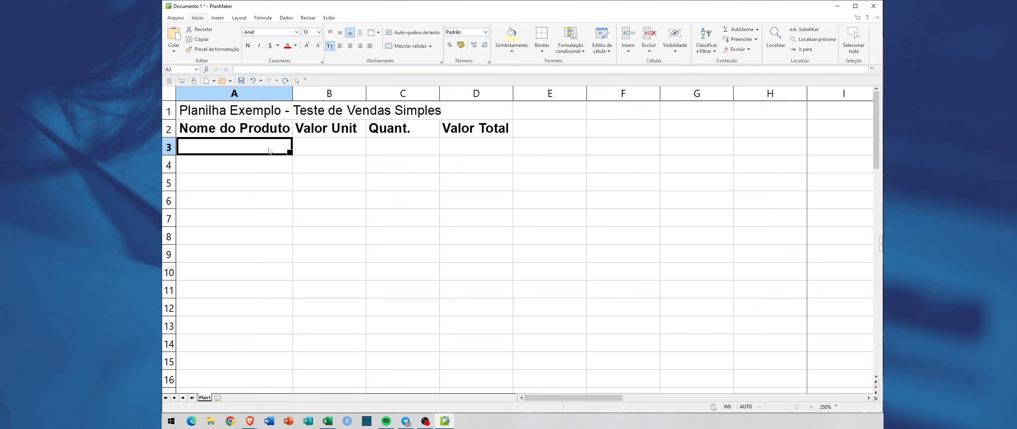
pyautogui.write('Arroz')
pyautogui.press('Return')
pyautogui.write('Feijão')
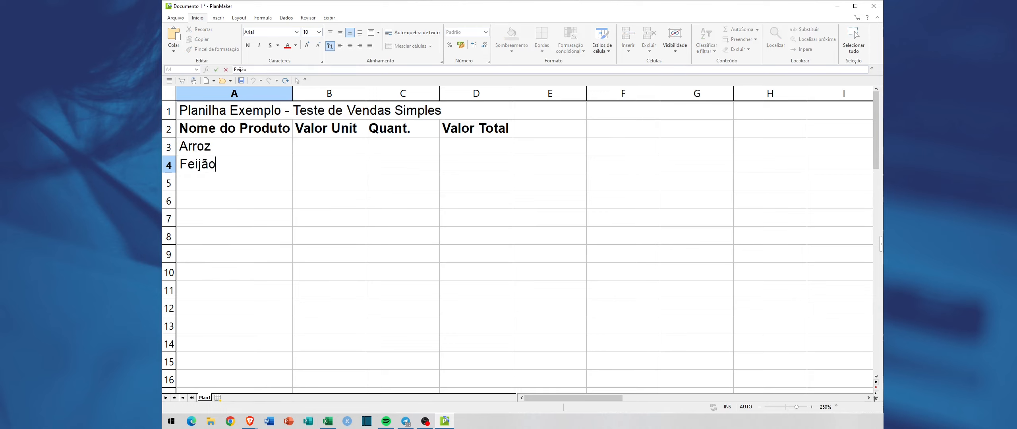
pyautogui.press('Return')
pyautogui.write('Açú')
pyautogui.press('BackSpace')
pyautogui.press('BackSpace')
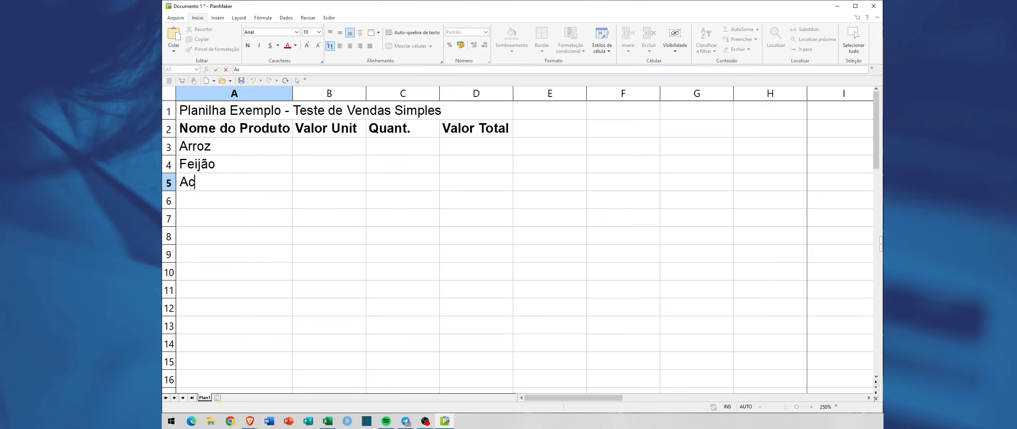
pyautogui.write('çúcar')
pyautogui.press('Return')
# Step: Add the products "Farinha", "Cuscuz" and "Macarrão" in cells A6 to A8
pyautogui.write('Farinha')
pyautogui.press('Return')
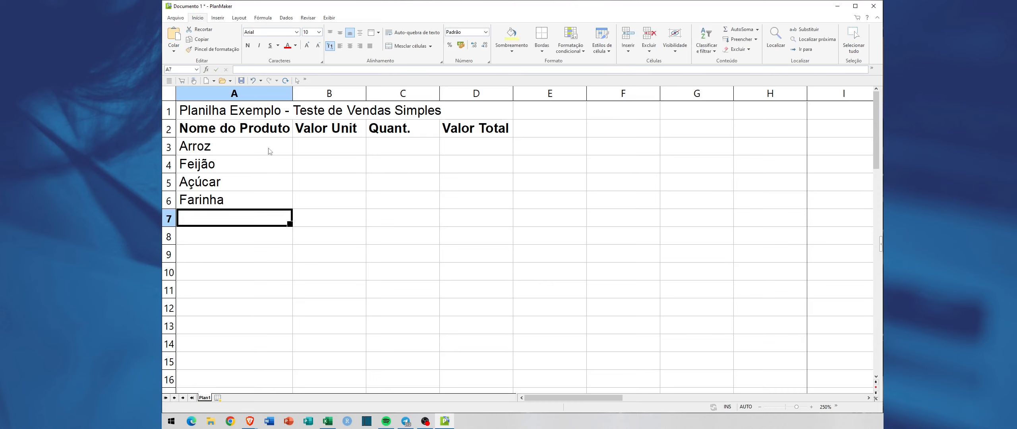
pyautogui.write('C')
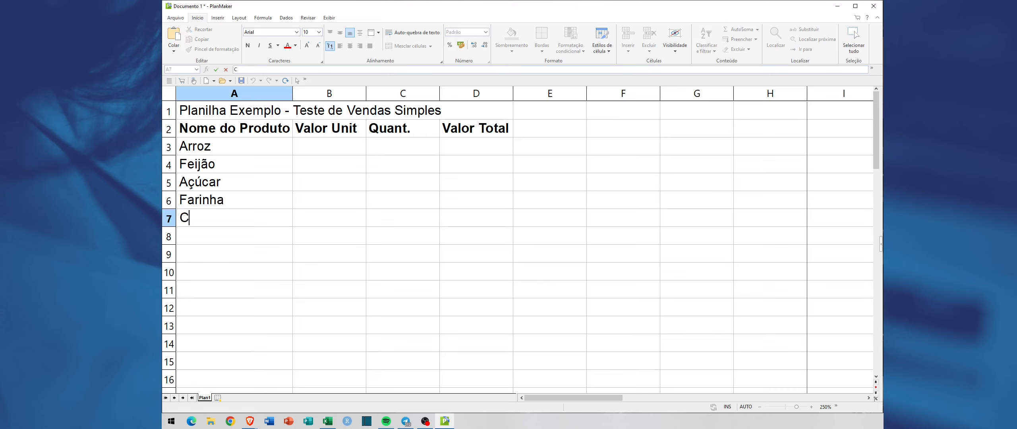
pyautogui.write('uscuz')
pyautogui.press('Return')
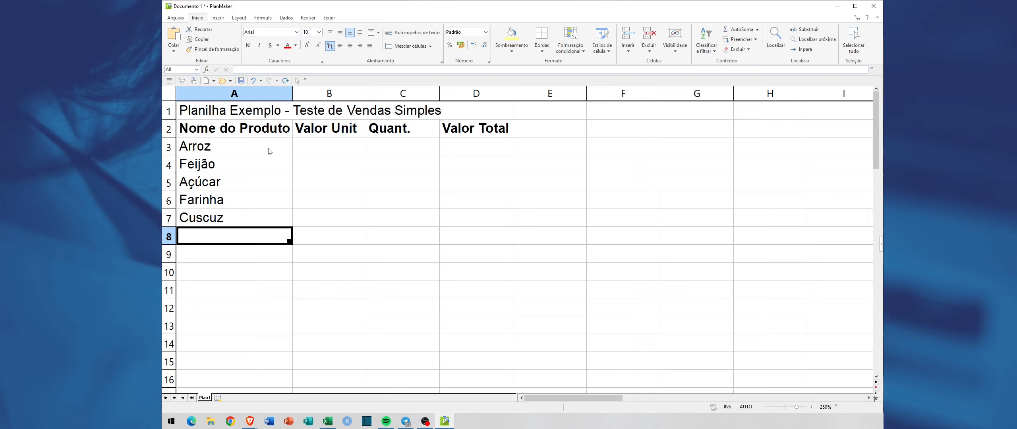
pyautogui.write('Macarrão')
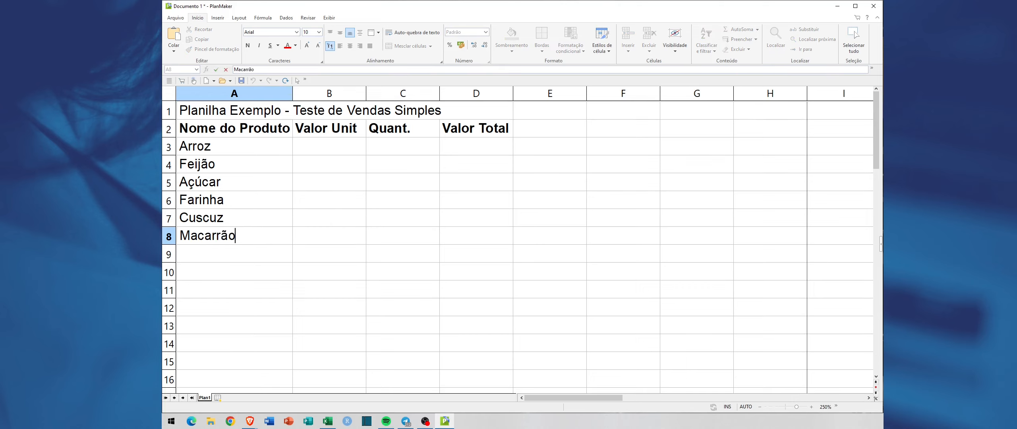
pyautogui.press('Tab')
pyautogui.click(268, 149)
pyautogui.click(265, 163)
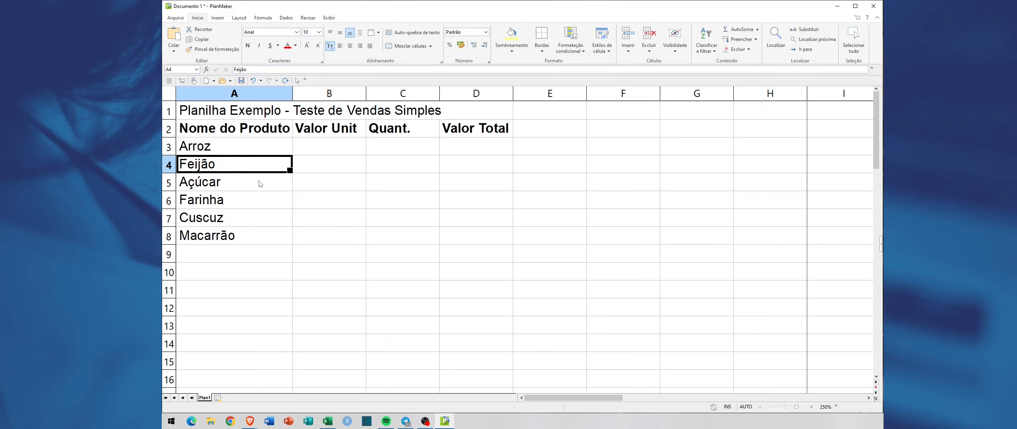
pyautogui.click(259, 182)
pyautogui.click(257, 200)
pyautogui.click(256, 219)
pyautogui.click(254, 233)
pyautogui.click(335, 145)
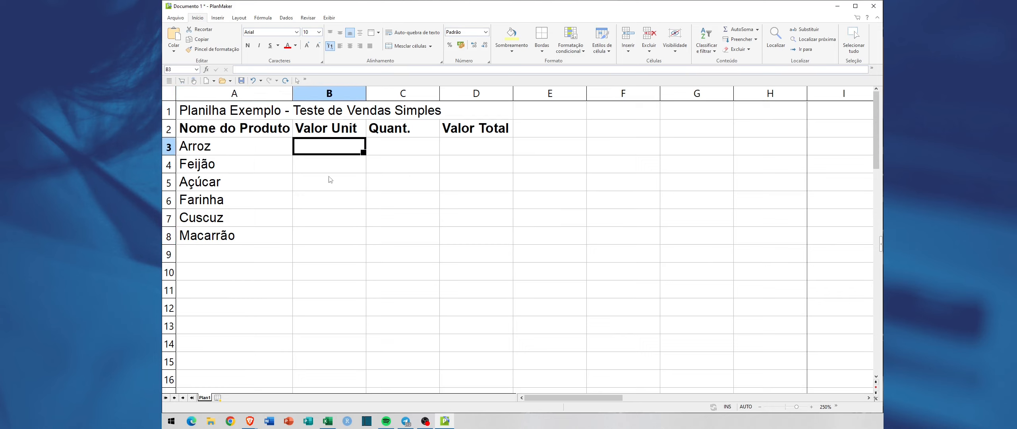
# Step: Append the units to the first two product names so A3 reads "Arroz 1kg" and A4 "Feijão kg"
pyautogui.doubleClick(228, 146)
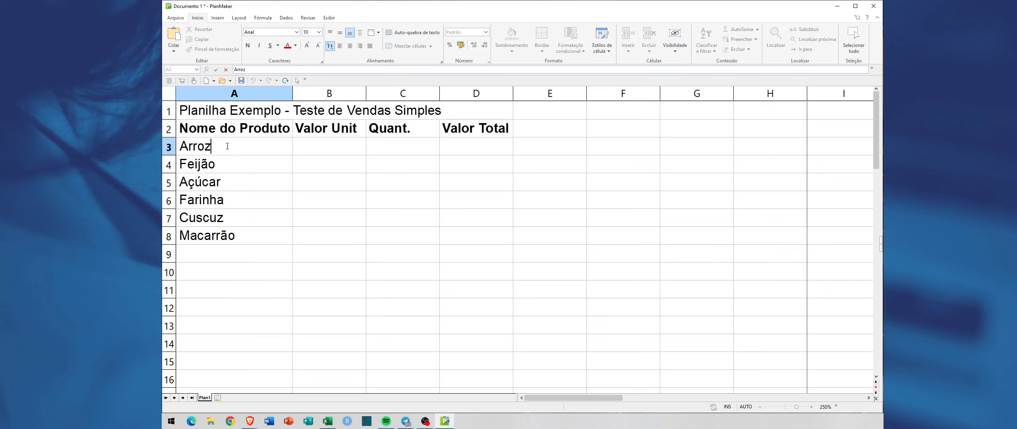
pyautogui.write('1kg')
pyautogui.doubleClick(252, 164)
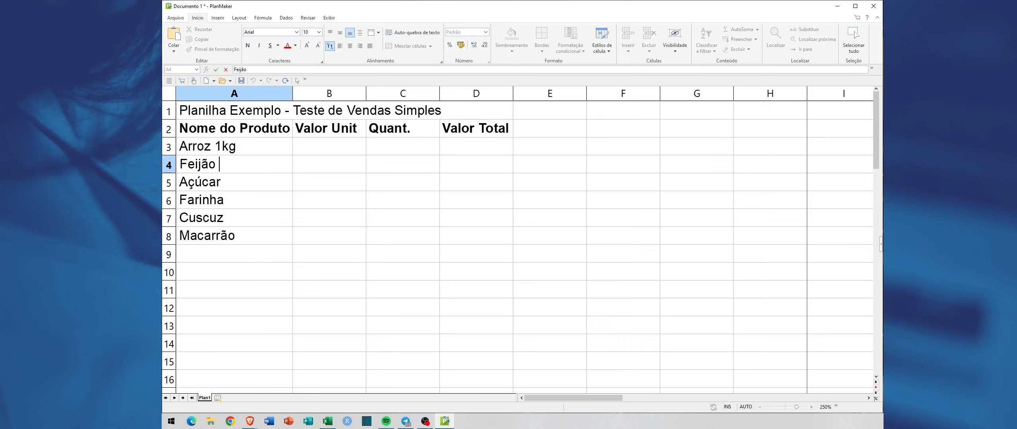
pyautogui.write('kg')
pyautogui.press('Return')
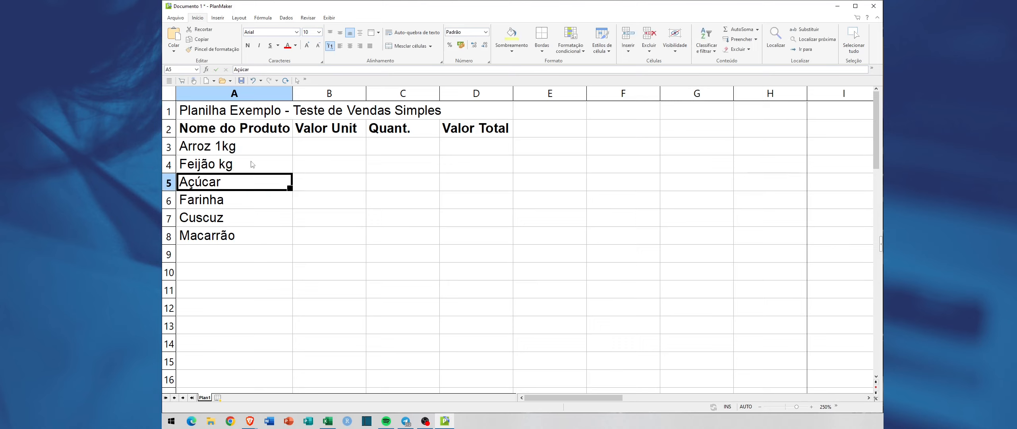
# Step: Correct the product name in cell A4 to read "Feijão 1kg"
pyautogui.doubleClick(220, 163)
pyautogui.click(220, 164)
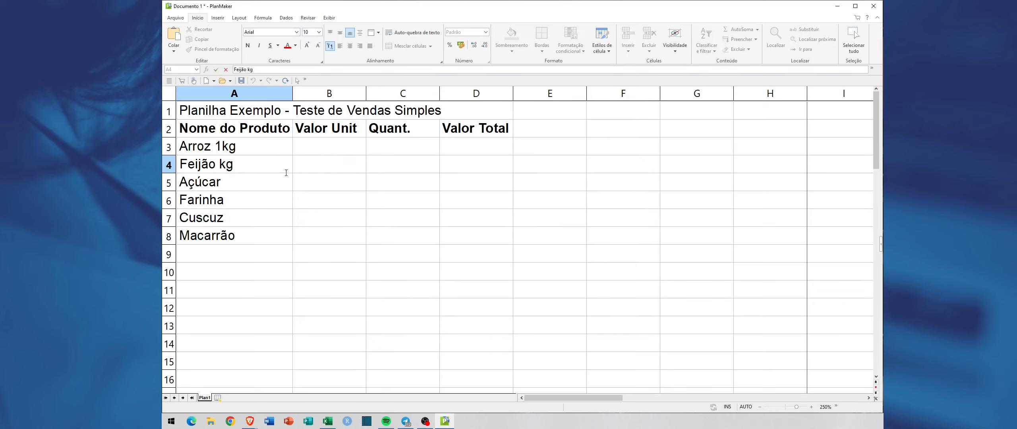
pyautogui.write('1')
pyautogui.press('Return')
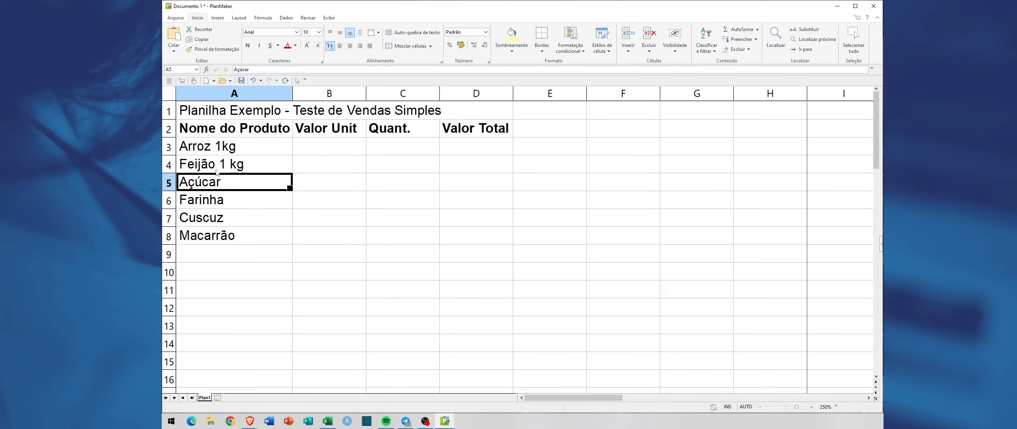
pyautogui.doubleClick(231, 164)
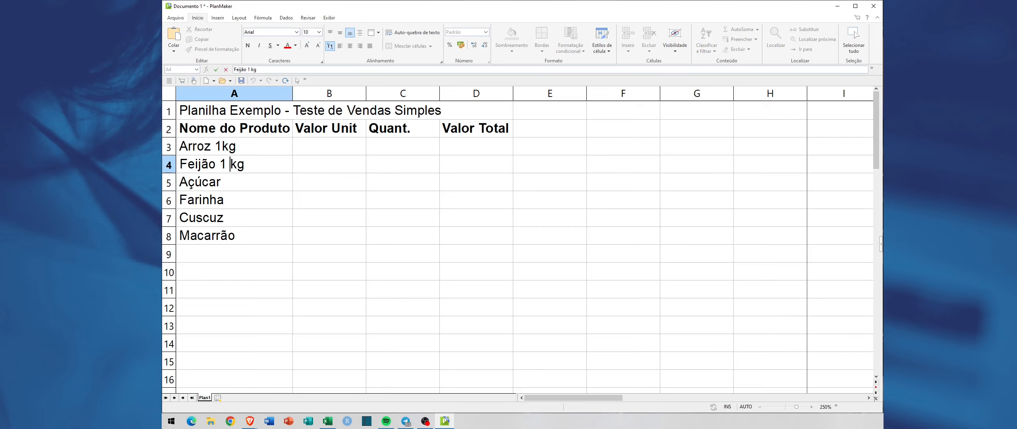
pyautogui.press('BackSpace')
# Step: Append "1kg" to the product names "Açúcar" in A5 and "Farinha" in A6
pyautogui.click(257, 183)
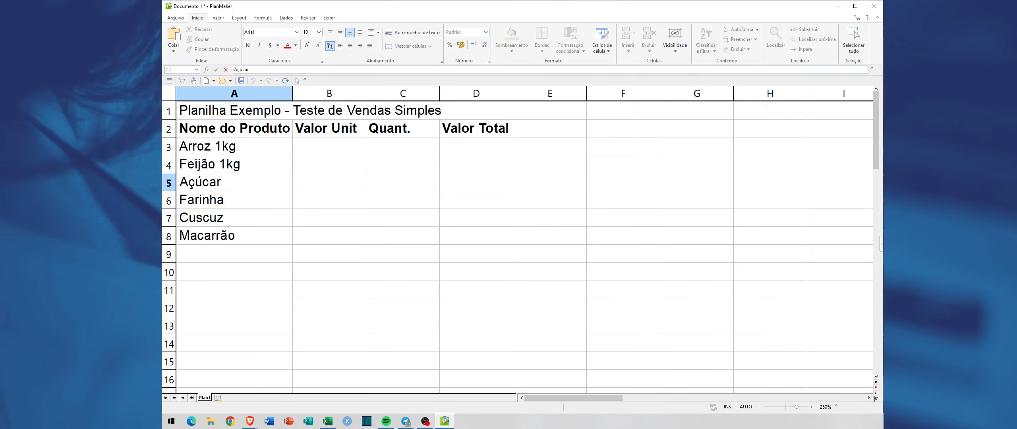
pyautogui.write('1kg')
pyautogui.press('Return')
pyautogui.doubleClick(257, 204)
# Step: Append "1kg" to the product names "Cuscuz" in A7 and "Macarrão" in A8
pyautogui.write('1kg')
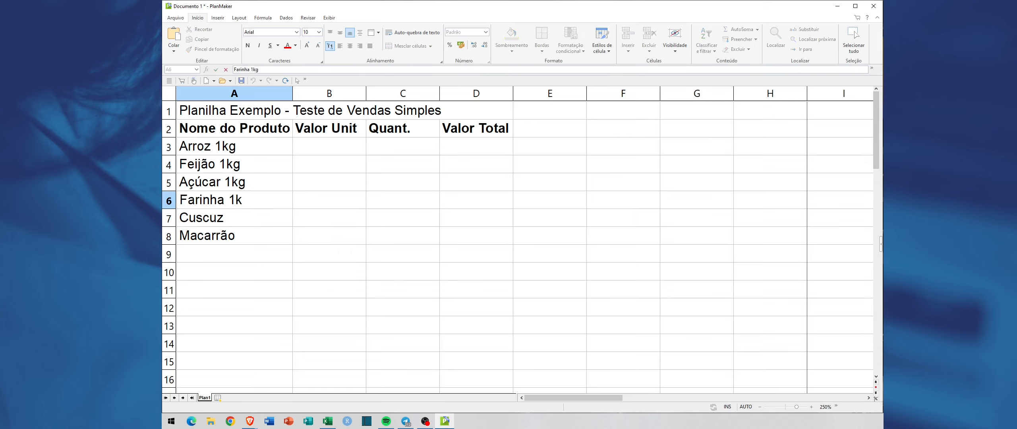
pyautogui.press('Return')
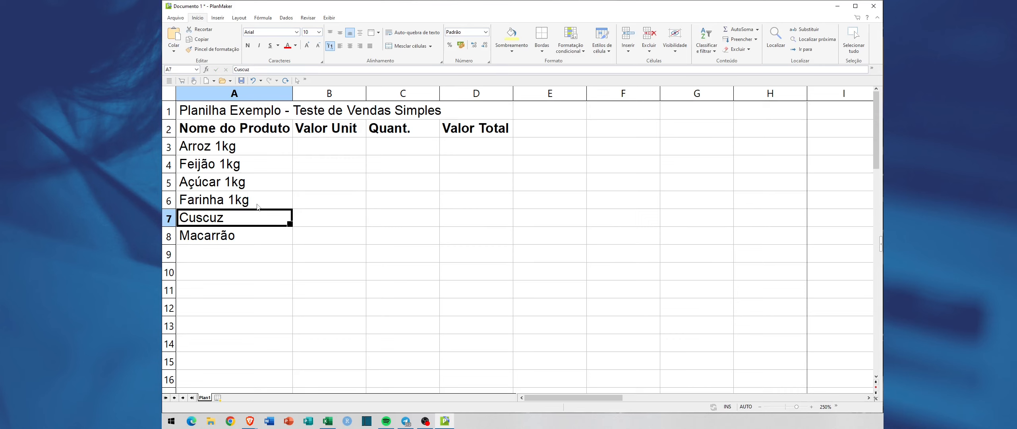
pyautogui.press('F2')
pyautogui.write('1kg')
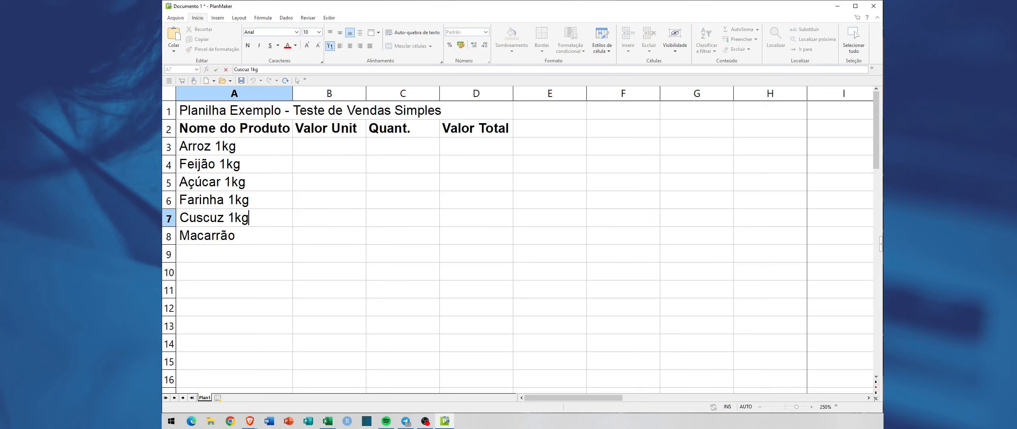
pyautogui.press('Return')
pyautogui.press('F2')
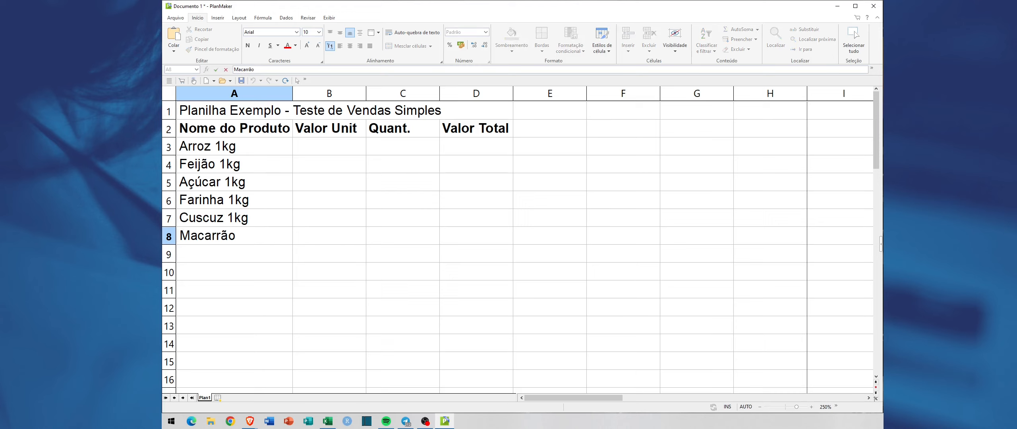
pyautogui.write('1kg')
pyautogui.press('Return')
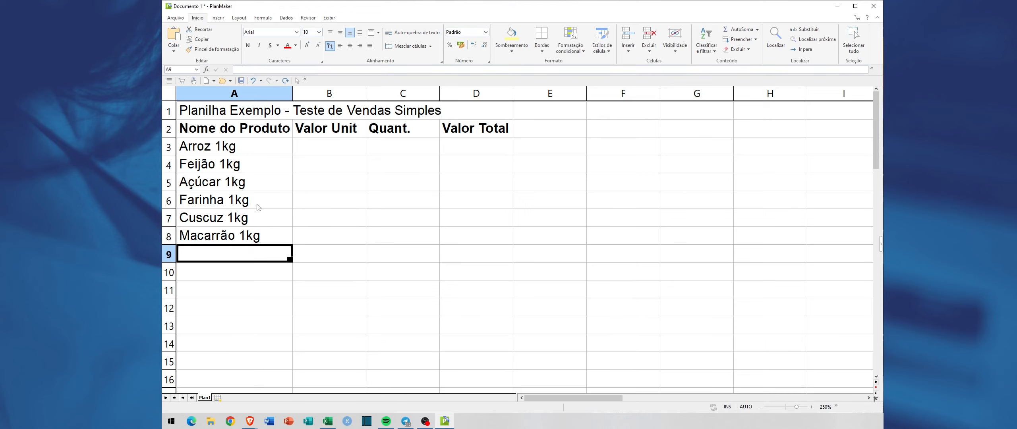
# Step: Replace the unit of the pasta product in A8 so the name reads "Macarrão pct"
pyautogui.press('Up')
pyautogui.press('F2')
pyautogui.press('BackSpace')
pyautogui.press('BackSpace')
pyautogui.press('BackSpace')
pyautogui.write('c')
pyautogui.press('BackSpace')
pyautogui.write('pct')
pyautogui.press('Return')
# Step: Enter the unit price 2,39 for "Arroz 1kg" in cell B3
pyautogui.press('Up')
pyautogui.press('Up')
pyautogui.press('Up')
pyautogui.press('Up')
pyautogui.press('Up')
pyautogui.press('Up')
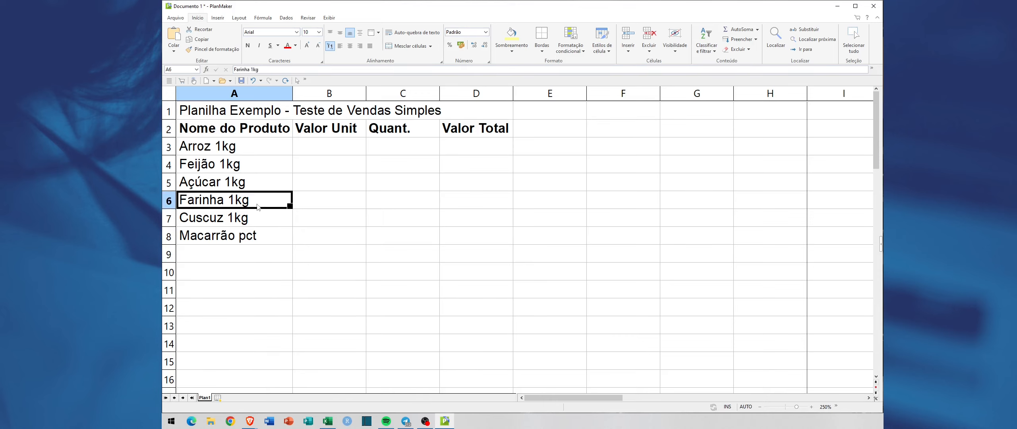
pyautogui.press('Right')
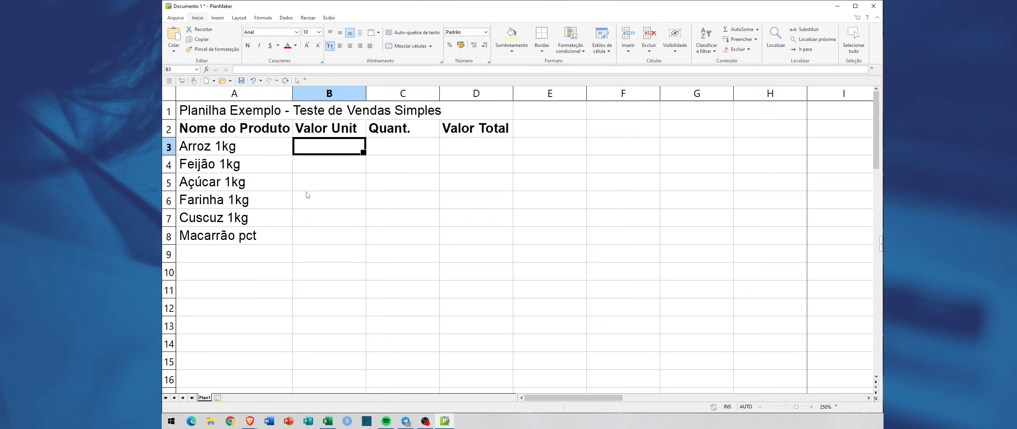
pyautogui.write('23')
pyautogui.press('BackSpace')
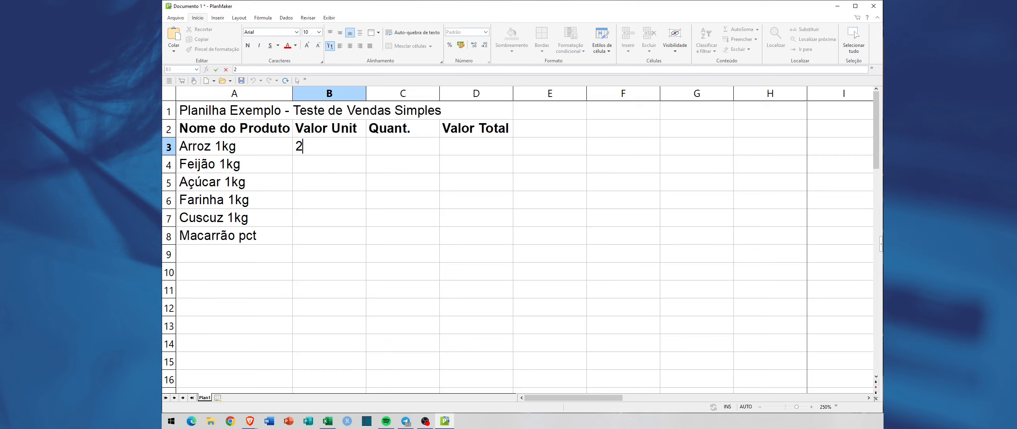
pyautogui.write(',39')
pyautogui.press('Return')
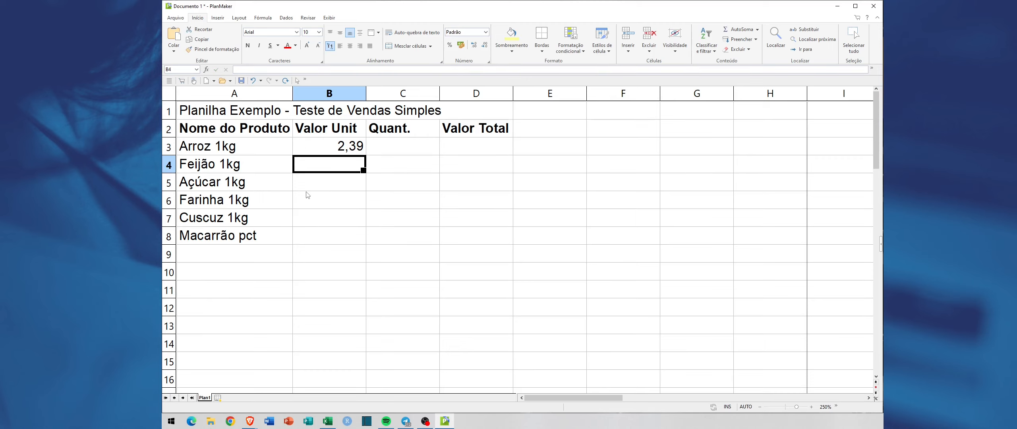
# Step: Enter the unit price 3,59 for "Feijão 1kg" in cell B4
pyautogui.write('1,980')
pyautogui.press('BackSpace')
pyautogui.press('BackSpace')
pyautogui.press('BackSpace')
pyautogui.write('0')
pyautogui.press('BackSpace')
pyautogui.press('BackSpace')
pyautogui.write('3,59')
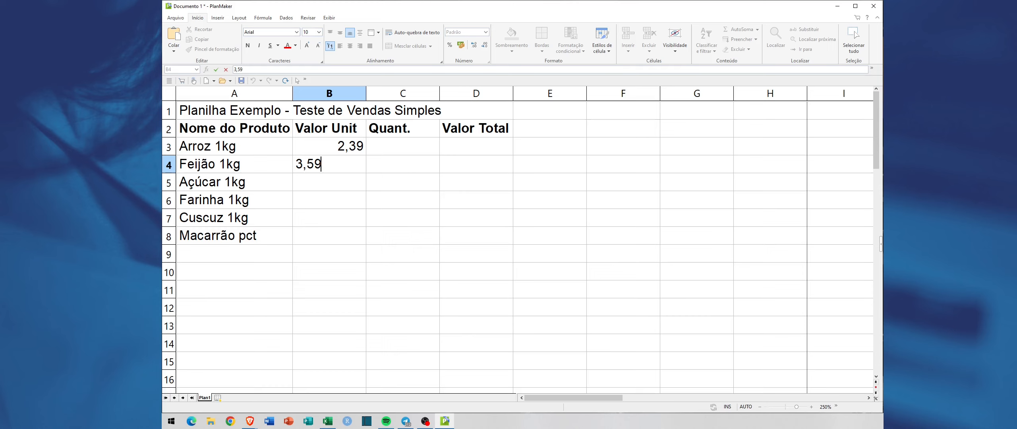
pyautogui.press('Return')
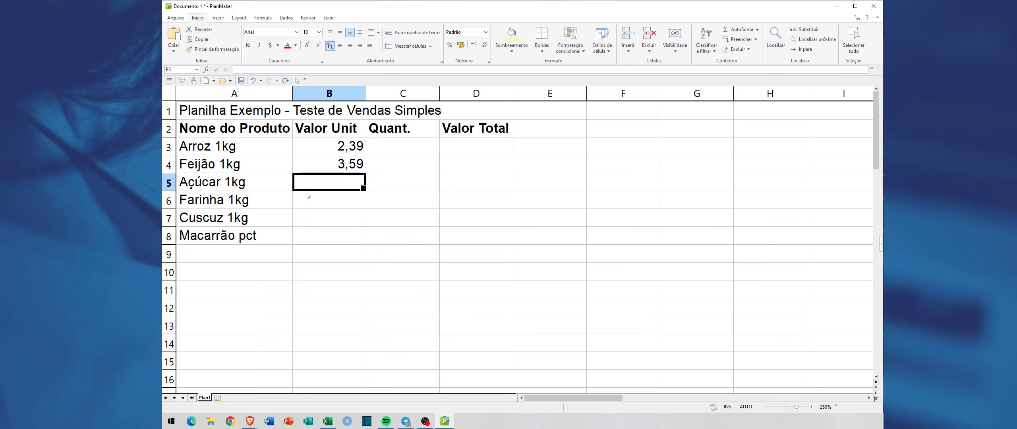
# Step: Enter the unit prices 1,8 for "Açúcar 1kg" in B5 and 0,8 for "Farinha 1kg" in B6
pyautogui.write('1,9')
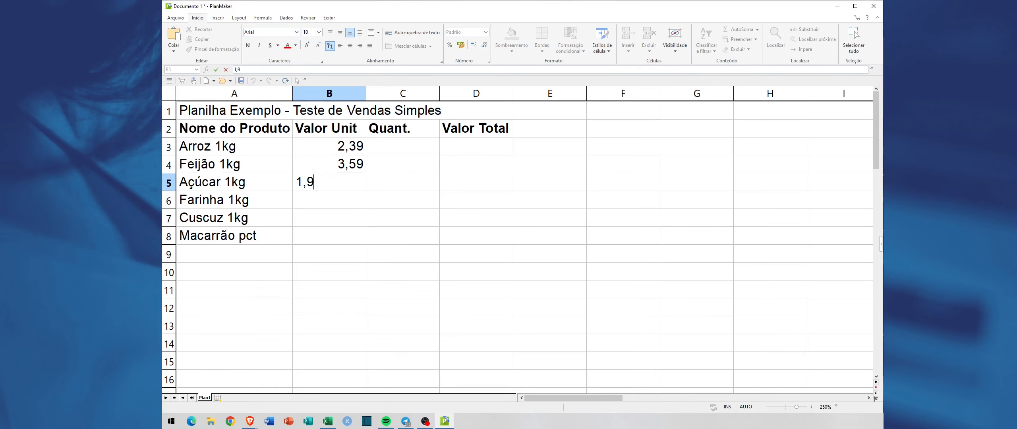
pyautogui.press('BackSpace')
pyautogui.write('8-')
pyautogui.click(307, 195)
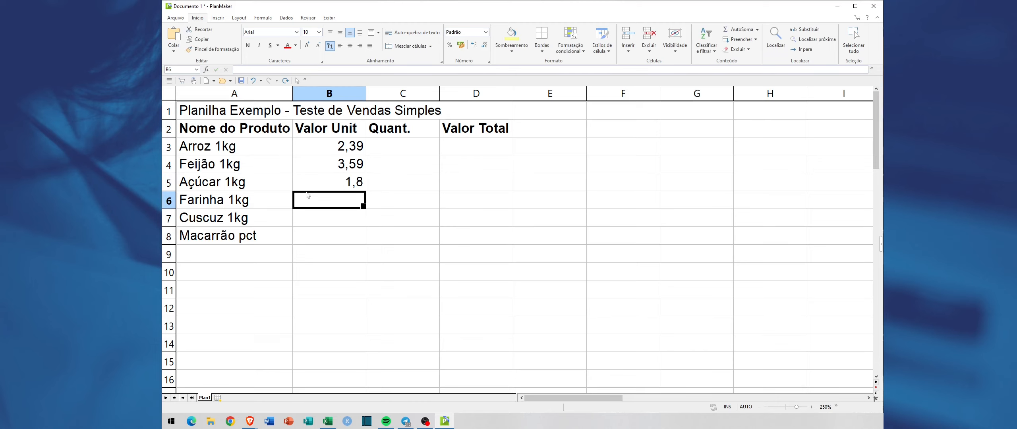
pyautogui.write('0,8')
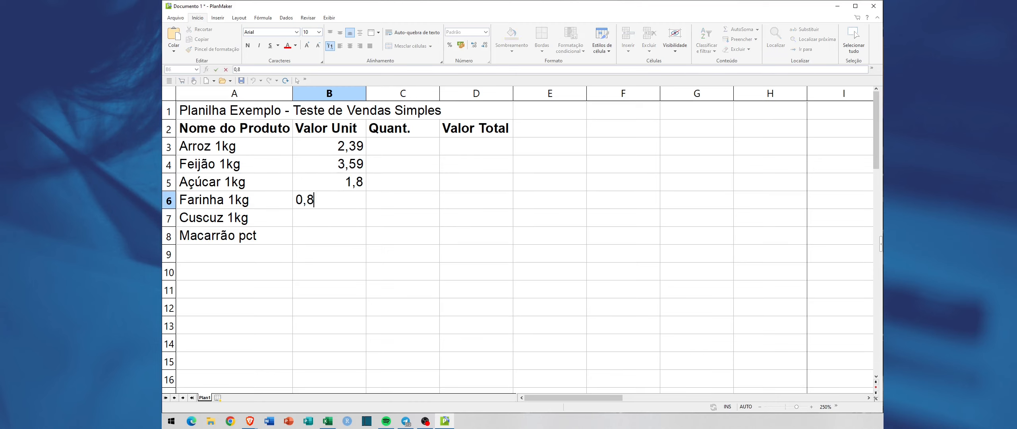
pyautogui.press('Return')
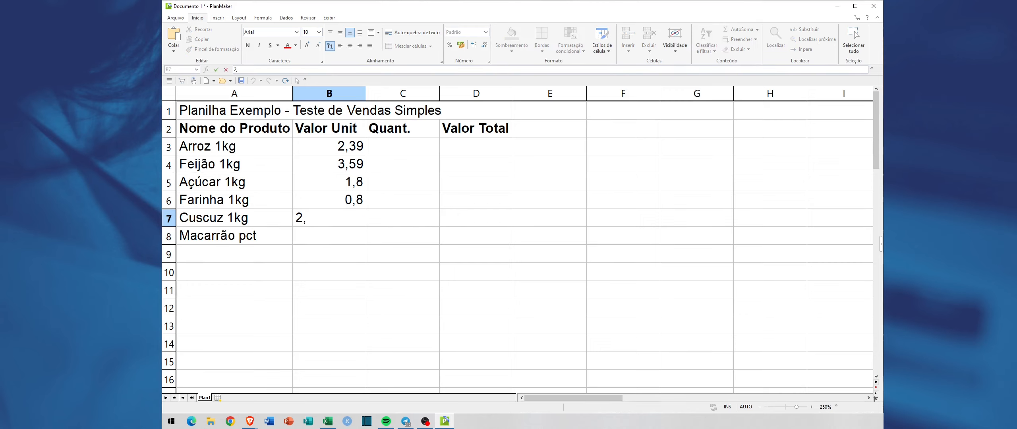
# Step: Enter the unit prices 2,30 for "Cuscuz 1kg" in B7 and 0,75 for "Macarrão pct" in B8
pyautogui.write('30')
pyautogui.press('Return')
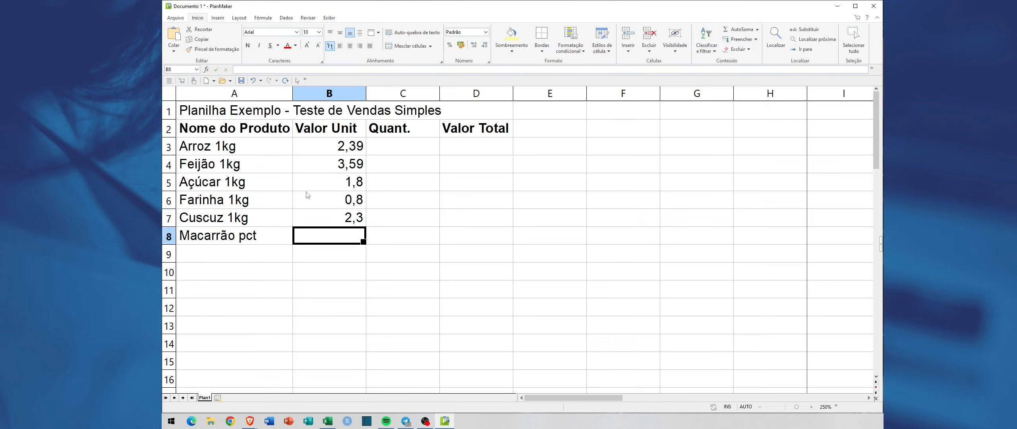
pyautogui.write('0')
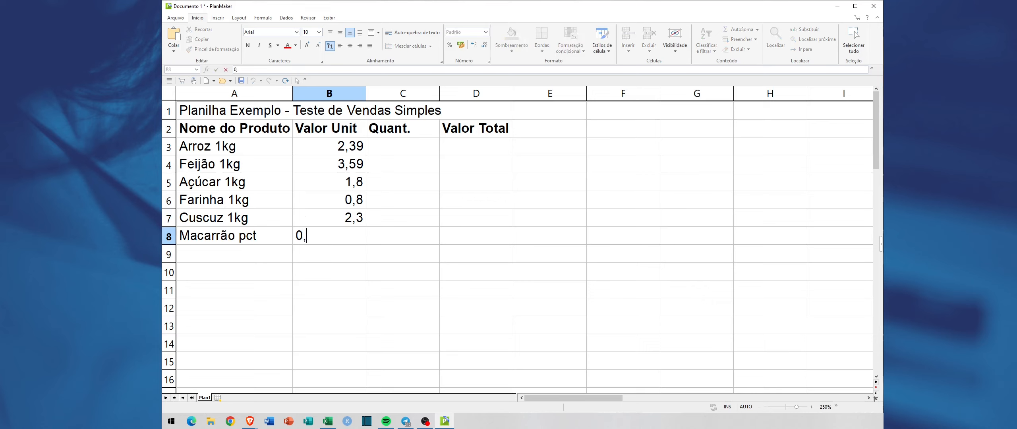
pyautogui.write(',75')
pyautogui.press('Tab')
# Step: Center the unit prices in cells B3 to B8 horizontally
pyautogui.press('Up')
pyautogui.press('Up')
pyautogui.press('Up')
pyautogui.press('Up')
pyautogui.press('Up')
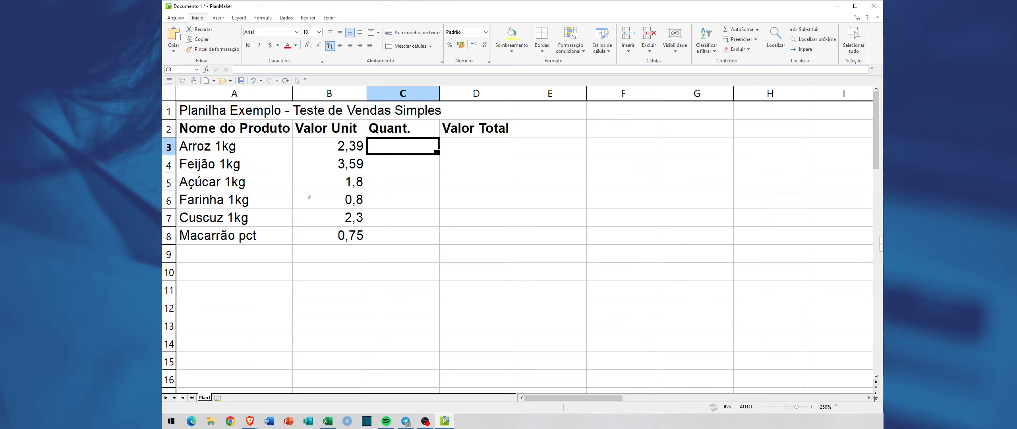
pyautogui.press('Left')
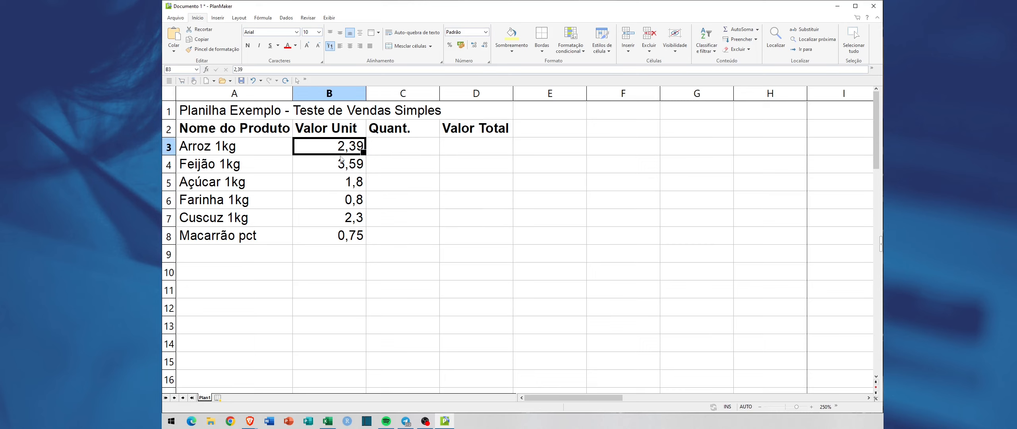
pyautogui.moveTo(329, 151); pyautogui.dragTo(327, 236)
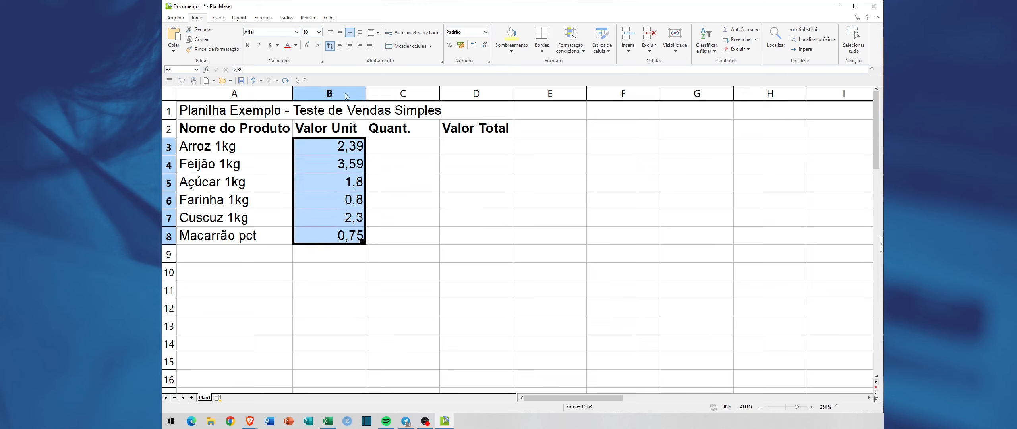
pyautogui.click(349, 46)
# Step: Enter the quantities 2, 1 and 1 in cells C3 to C5
pyautogui.click(400, 150)
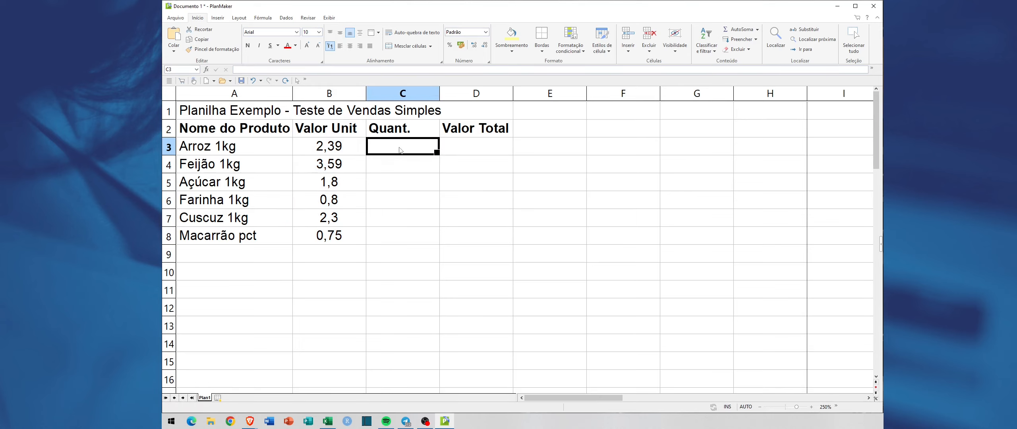
pyautogui.write('2')
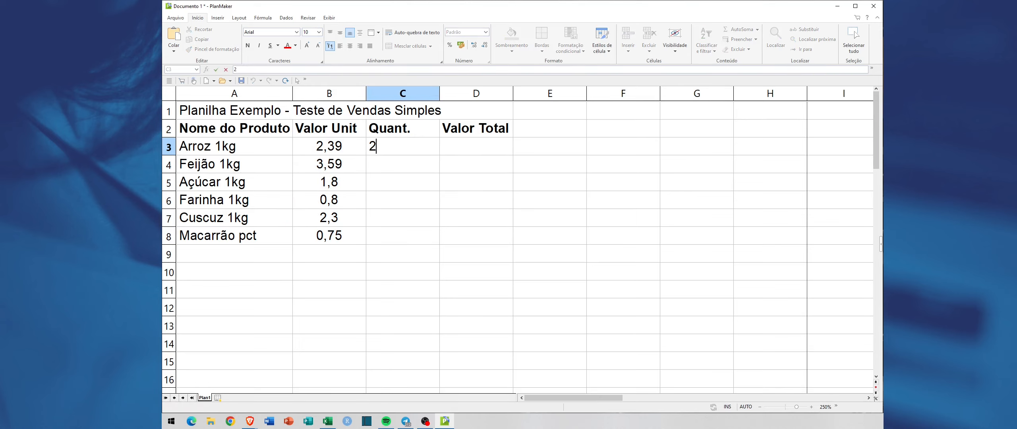
pyautogui.press('Return')
pyautogui.write('1')
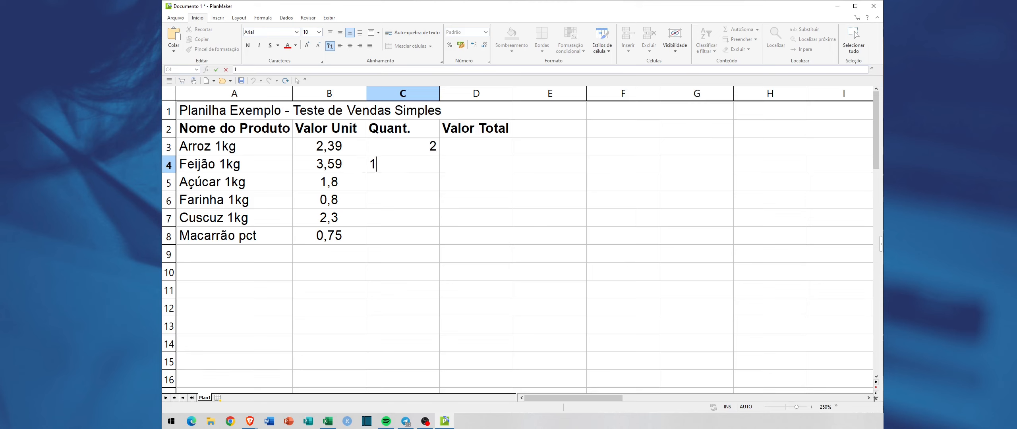
pyautogui.press('Return')
pyautogui.write('1')
pyautogui.press('Return')
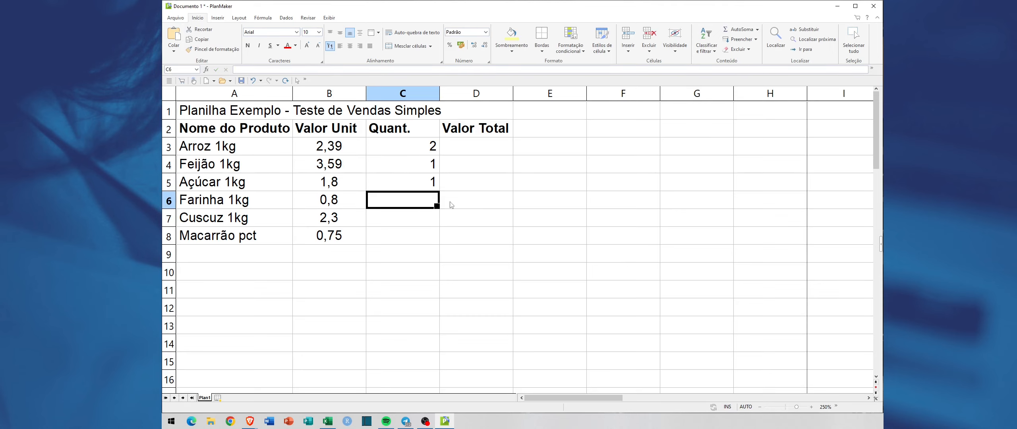
# Step: Enter the quantities 2, 5 and 3 in cells C6 to C8
pyautogui.write('2')
pyautogui.press('Return')
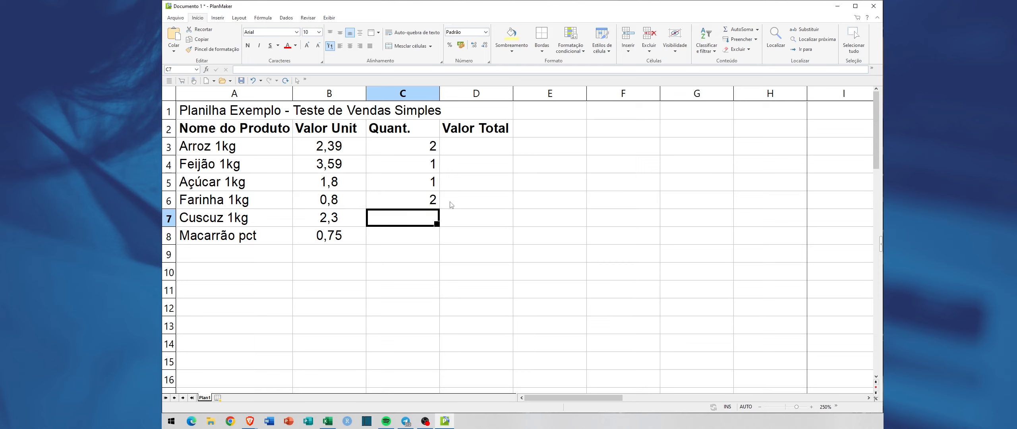
pyautogui.write('5')
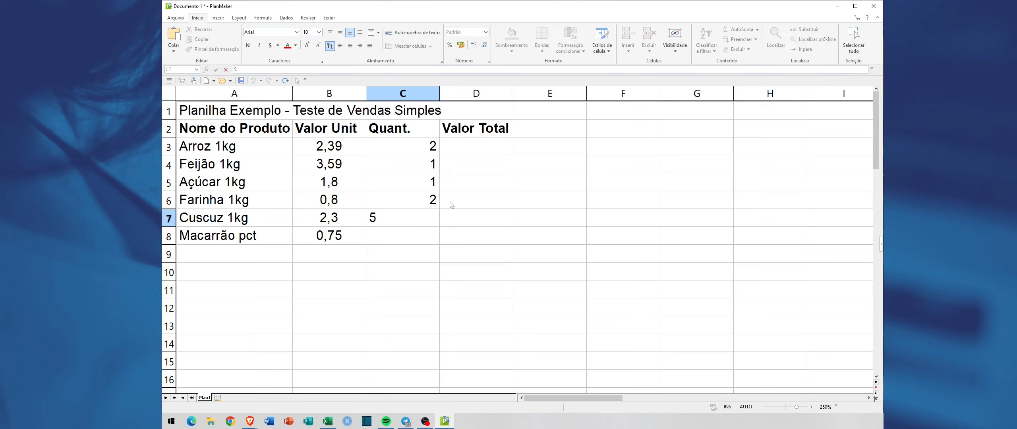
pyautogui.press('Return')
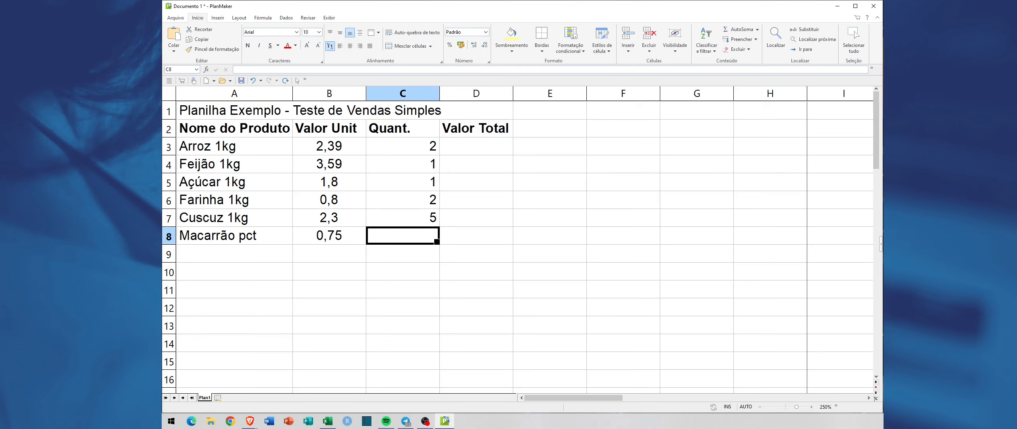
pyautogui.write('3')
pyautogui.press('Return')
# Step: Center the quantities in cells C3 to C8 horizontally
pyautogui.press('Up')
pyautogui.press('Up')
pyautogui.press('Up')
pyautogui.press('Up')
pyautogui.press('Up')
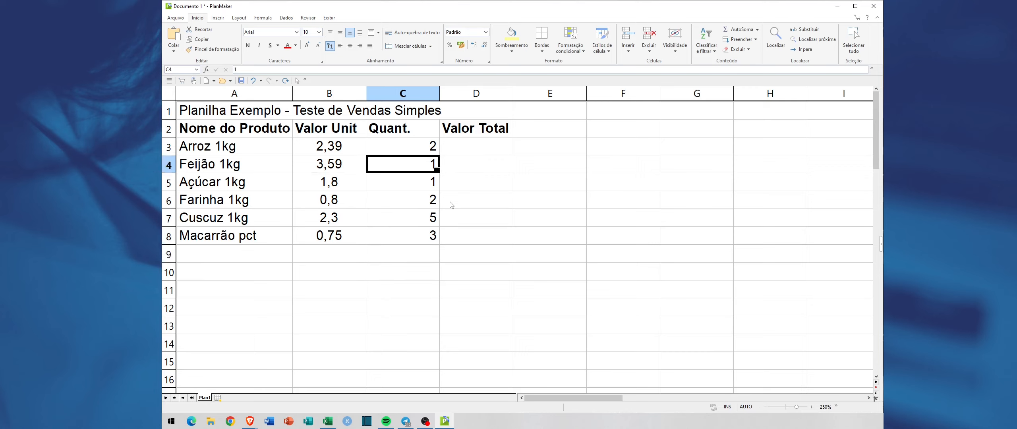
pyautogui.press('Up')
pyautogui.moveTo(403, 149); pyautogui.dragTo(397, 238)
pyautogui.click(350, 46)
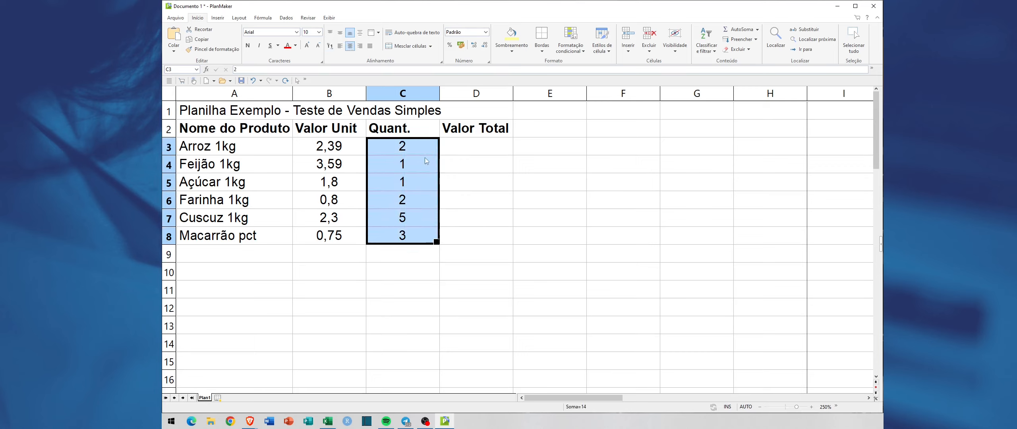
pyautogui.click(419, 181)
pyautogui.click(407, 150)
pyautogui.click(411, 165)
pyautogui.click(413, 182)
pyautogui.click(414, 198)
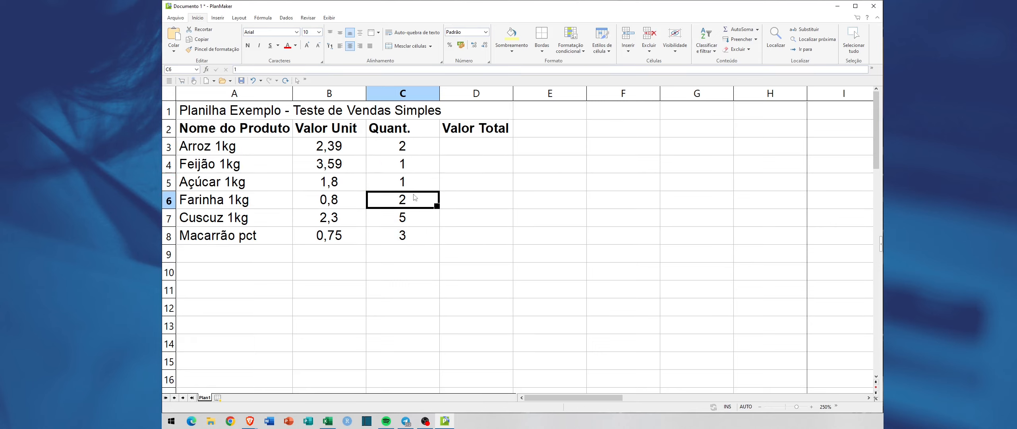
pyautogui.click(417, 217)
pyautogui.click(415, 236)
pyautogui.click(483, 149)
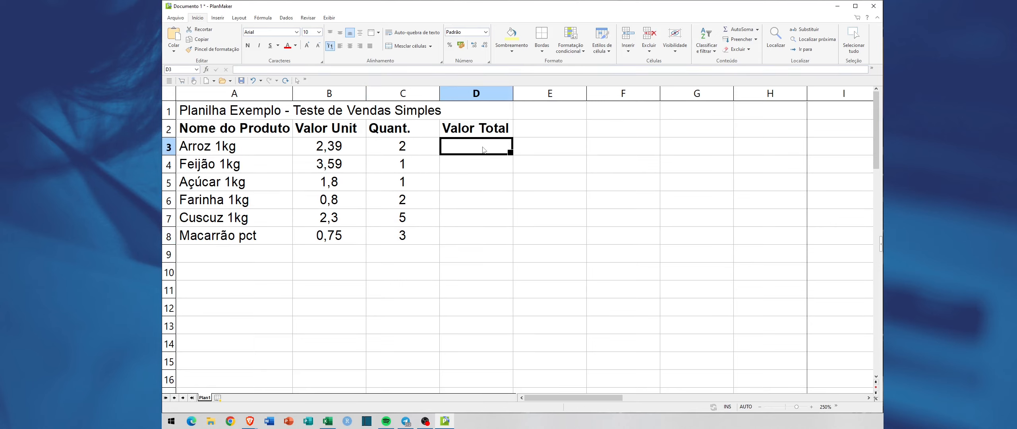
pyautogui.click(467, 167)
pyautogui.click(464, 180)
pyautogui.click(463, 200)
pyautogui.click(461, 219)
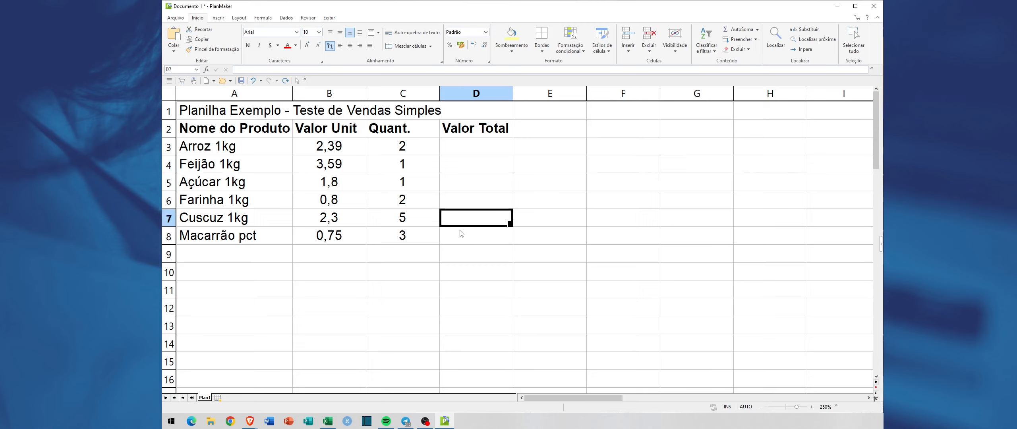
pyautogui.click(462, 234)
pyautogui.click(327, 146)
pyautogui.click(404, 145)
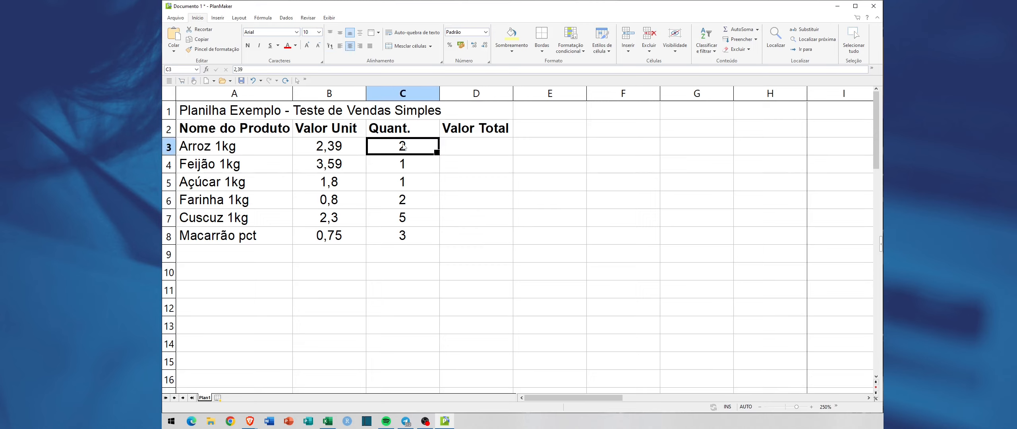
pyautogui.click(333, 147)
pyautogui.click(414, 148)
# Step: Enter the formula =B3*C3 in cell D3 to calculate the total value for Arroz 1kg
pyautogui.click(493, 149)
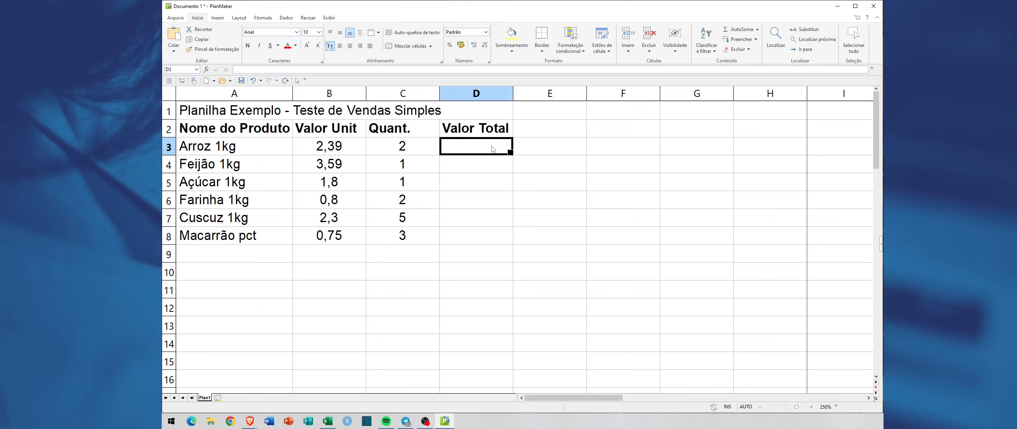
pyautogui.write('=')
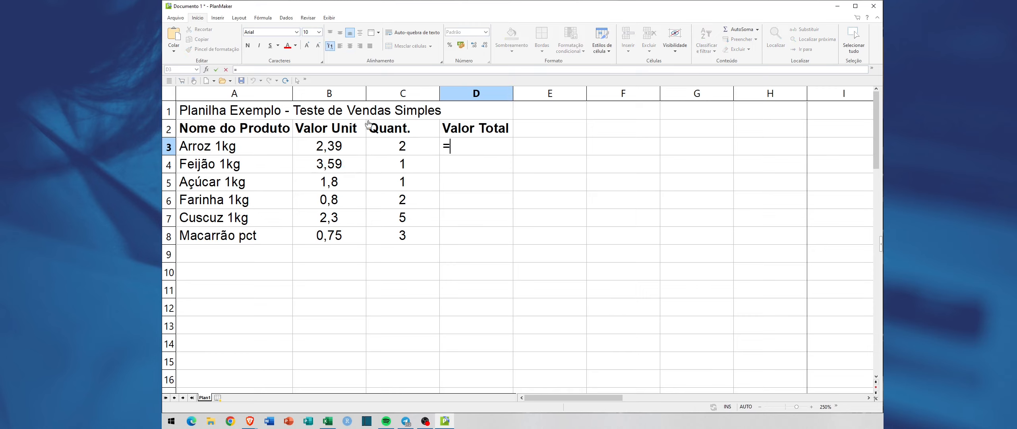
pyautogui.click(348, 149)
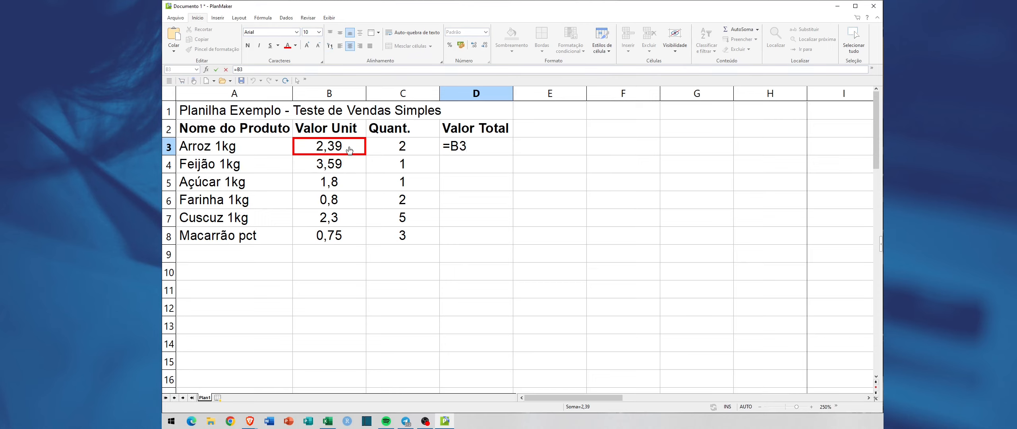
pyautogui.write('*')
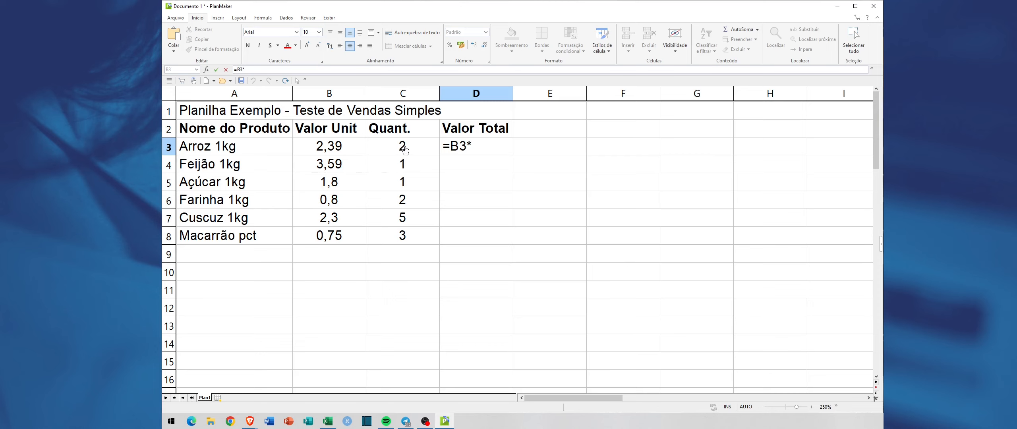
pyautogui.click(421, 150)
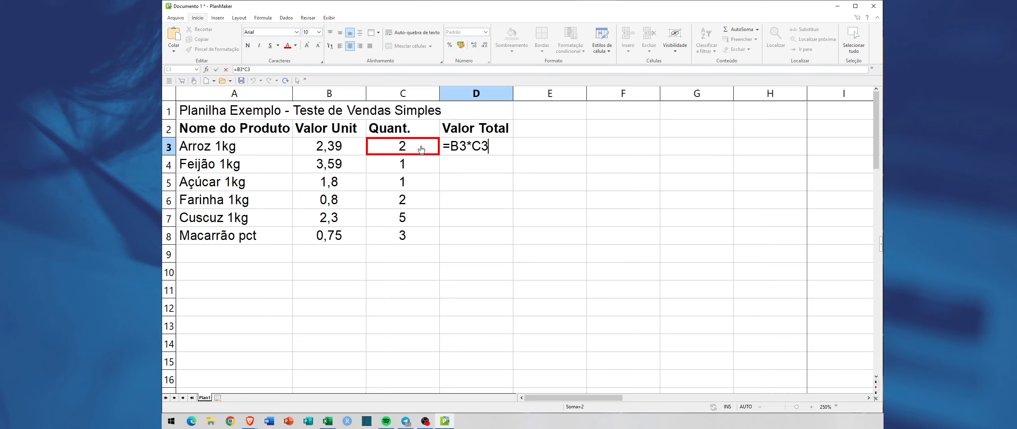
pyautogui.press('Return')
pyautogui.click(468, 146)
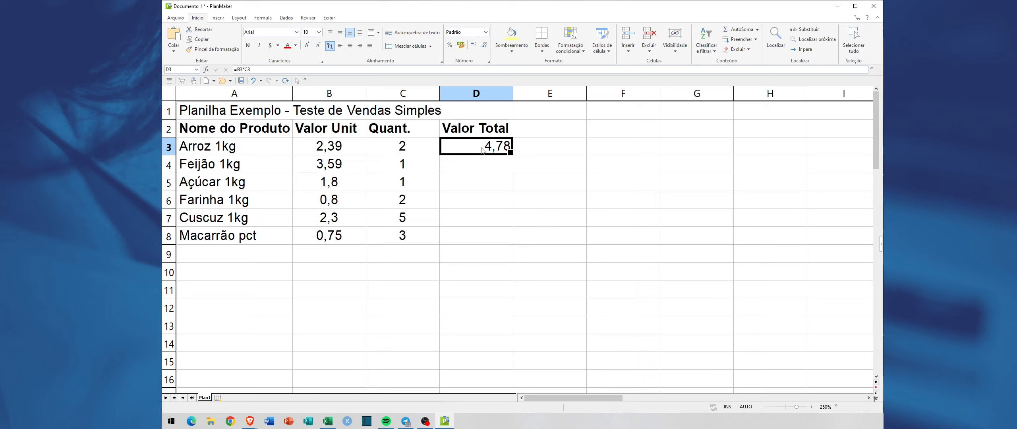
# Step: Enter the formula =B4*C4 in cell D4 to calculate the total value for Feijão 1kg
pyautogui.click(464, 167)
pyautogui.click(464, 150)
pyautogui.click(462, 168)
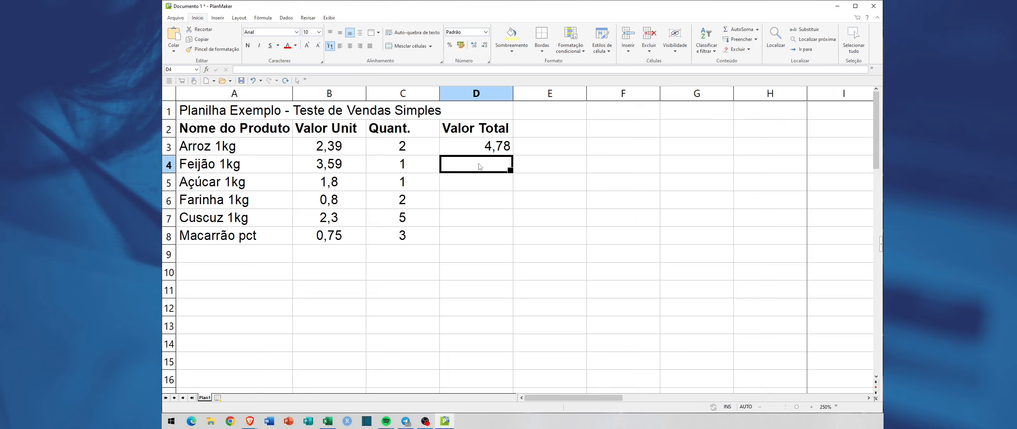
pyautogui.click(473, 151)
pyautogui.doubleClick(472, 161)
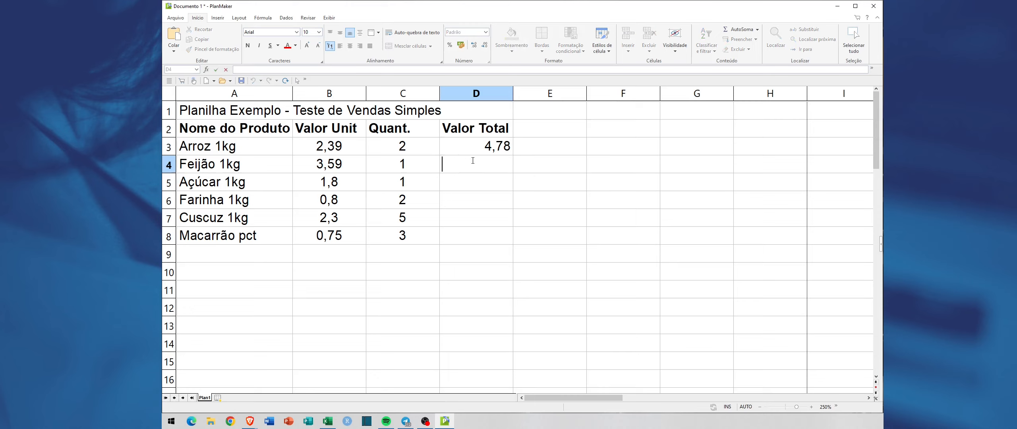
pyautogui.write('=')
pyautogui.click(340, 167)
pyautogui.write('*')
pyautogui.click(406, 166)
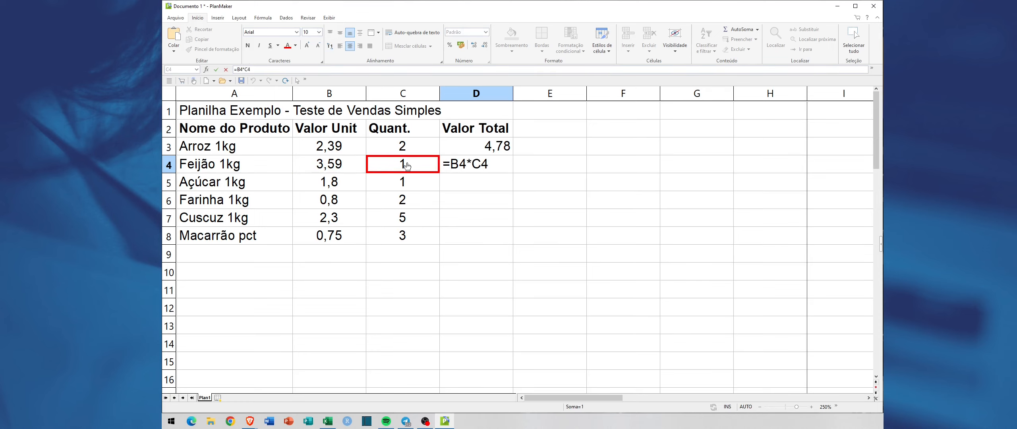
pyautogui.press('Return')
# Step: Fill the formula from cell D4 down through D8 to calculate the remaining products' total values
pyautogui.click(493, 167)
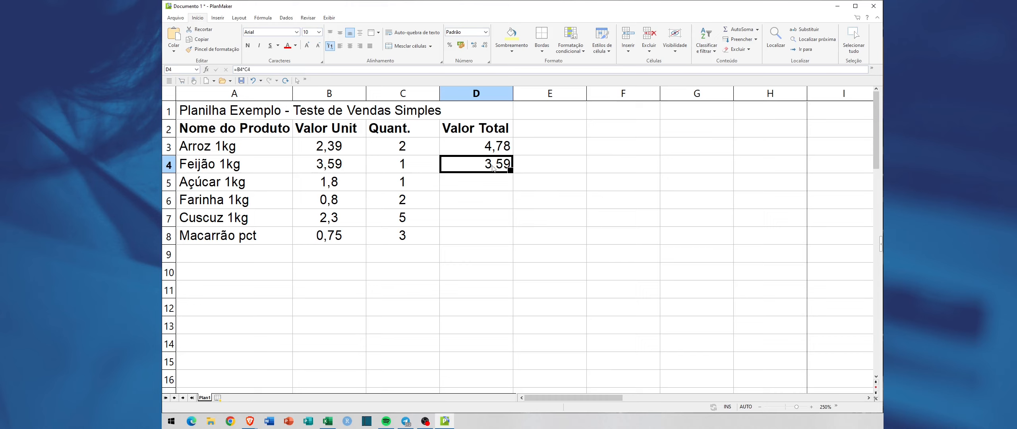
pyautogui.click(501, 152)
pyautogui.click(498, 169)
pyautogui.moveTo(512, 182); pyautogui.dragTo(512, 239)
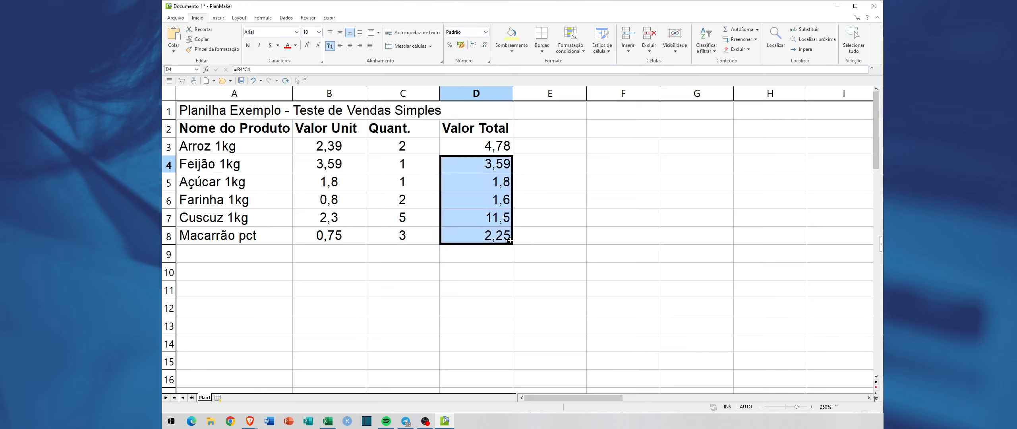
pyautogui.click(481, 198)
pyautogui.click(480, 222)
pyautogui.click(481, 236)
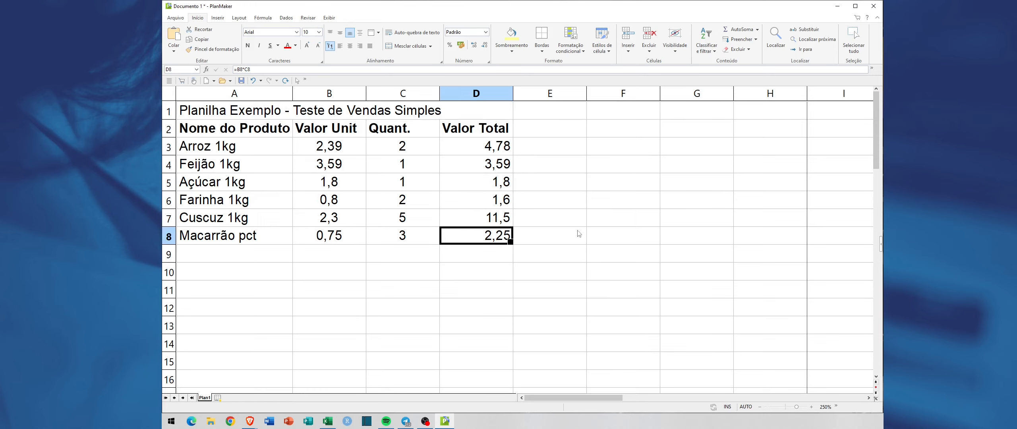
# Step: Center the total values in cells D3 to D8 horizontally
pyautogui.moveTo(472, 150); pyautogui.dragTo(472, 232)
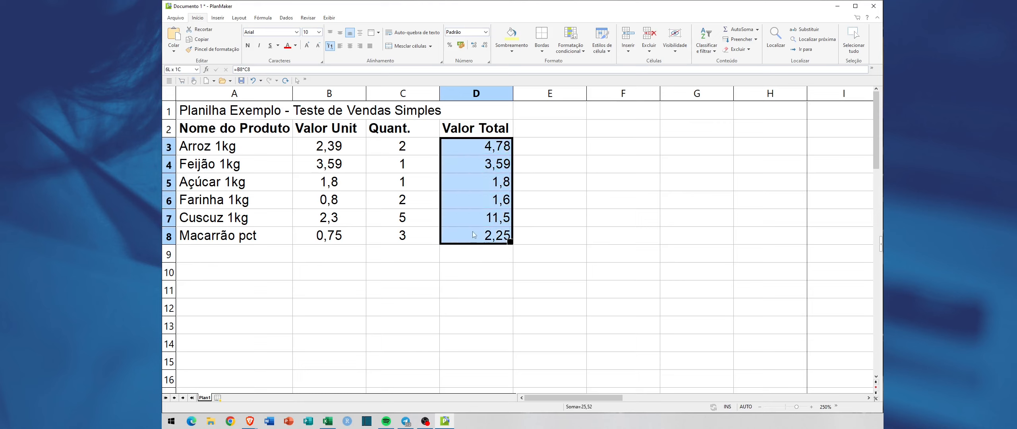
pyautogui.click(350, 46)
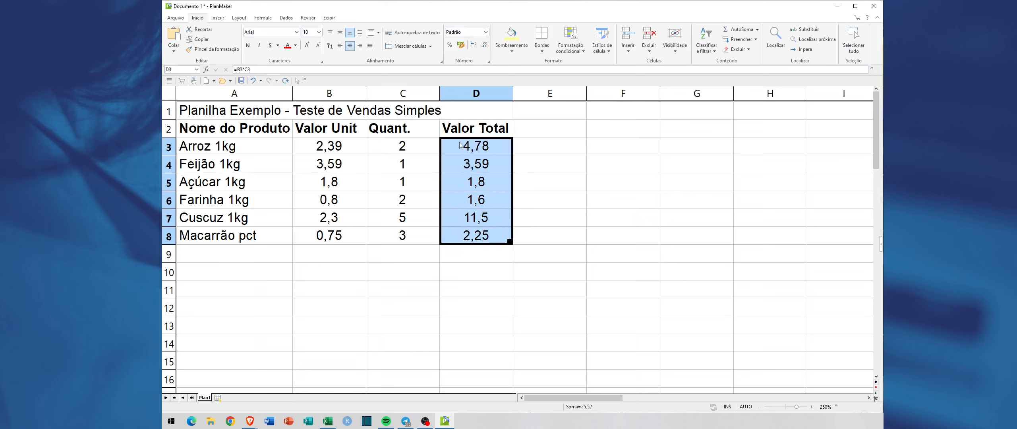
pyautogui.click(552, 189)
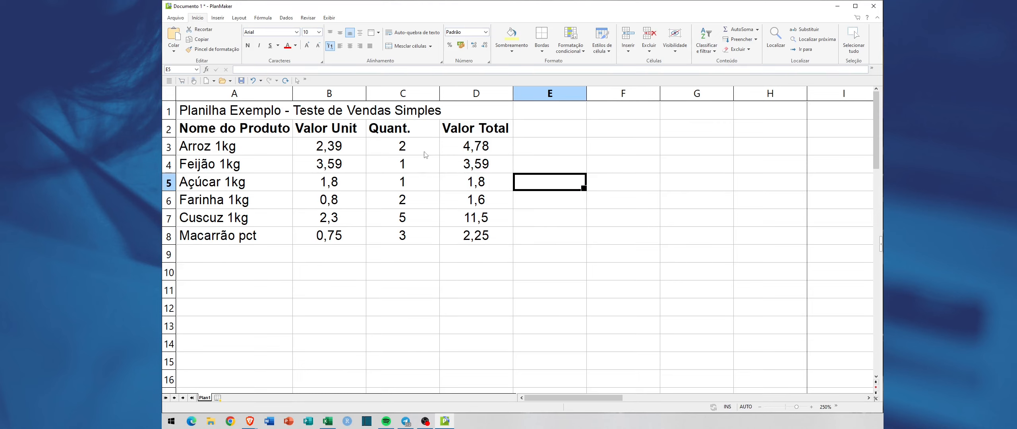
pyautogui.click(458, 144)
pyautogui.click(460, 163)
pyautogui.click(461, 180)
pyautogui.click(460, 201)
pyautogui.click(458, 218)
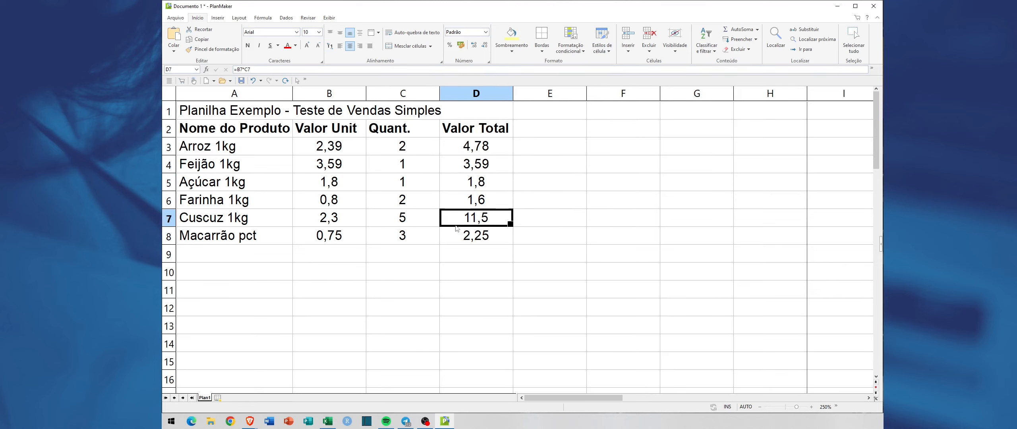
pyautogui.click(452, 236)
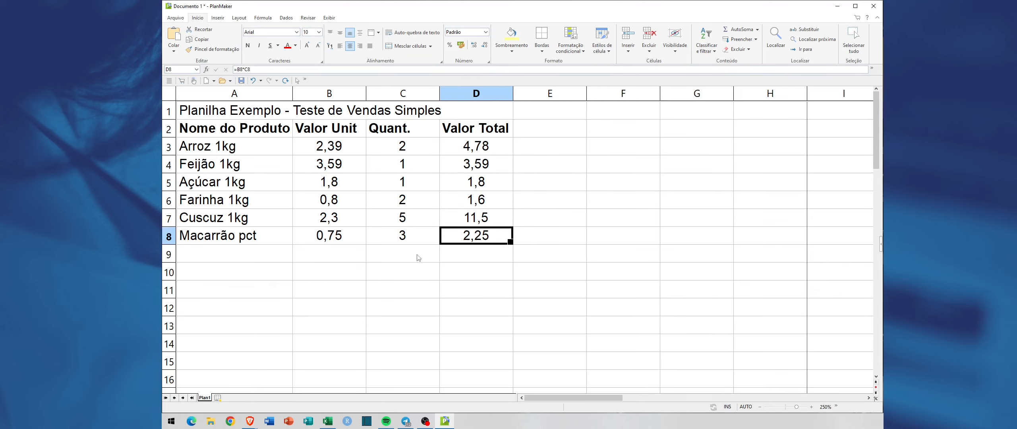
# Step: Enter the label SubTotal in cell C9, below the quantities
pyautogui.click(393, 258)
pyautogui.write('S')
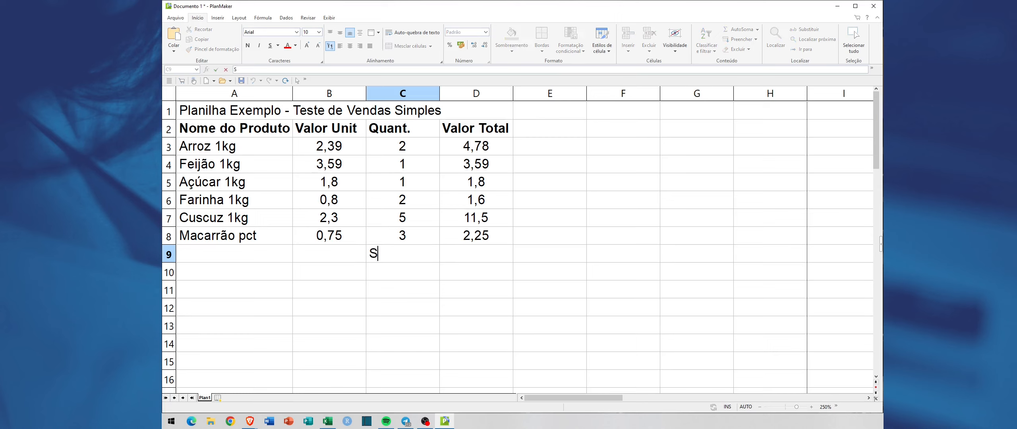
pyautogui.write('ubTotal')
pyautogui.press('Tab')
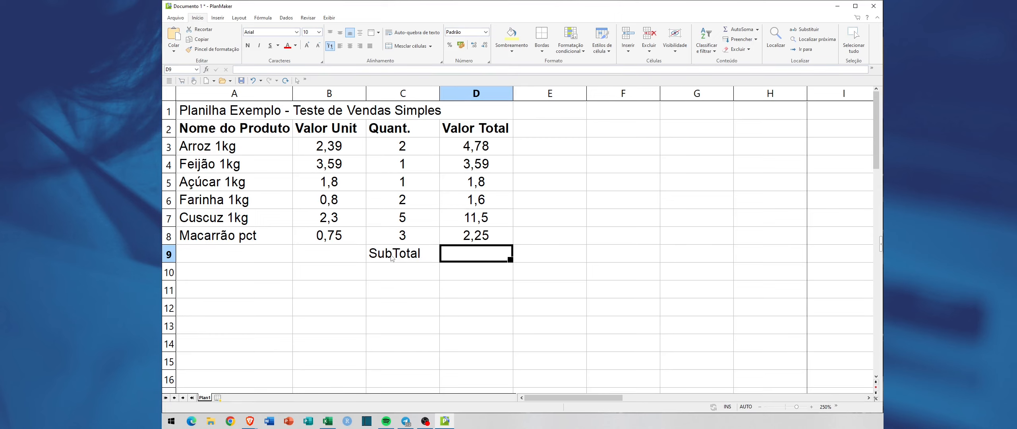
# Step: Enter the formula =D3+D4+D5+D6+D7+D8 in cell D9 to add up all the total values
pyautogui.write('=')
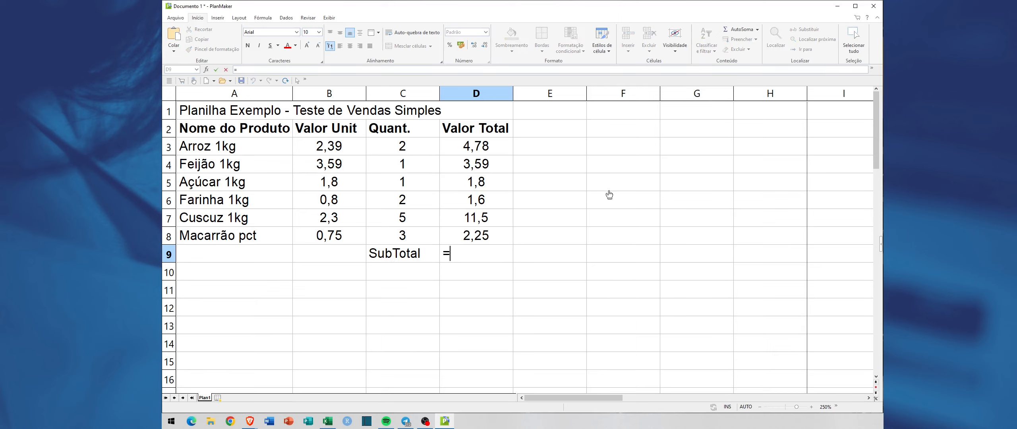
pyautogui.click(481, 150)
pyautogui.write('+')
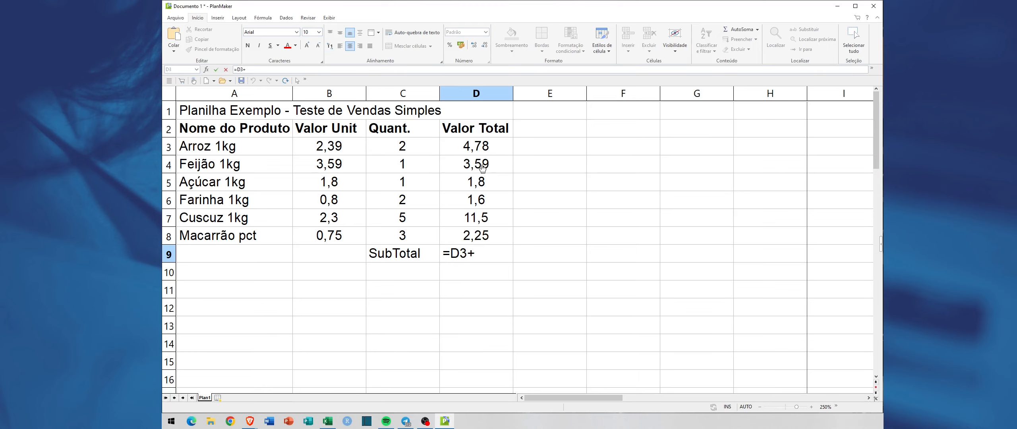
pyautogui.click(488, 168)
pyautogui.write('+')
pyautogui.click(483, 183)
pyautogui.write('+')
pyautogui.click(483, 199)
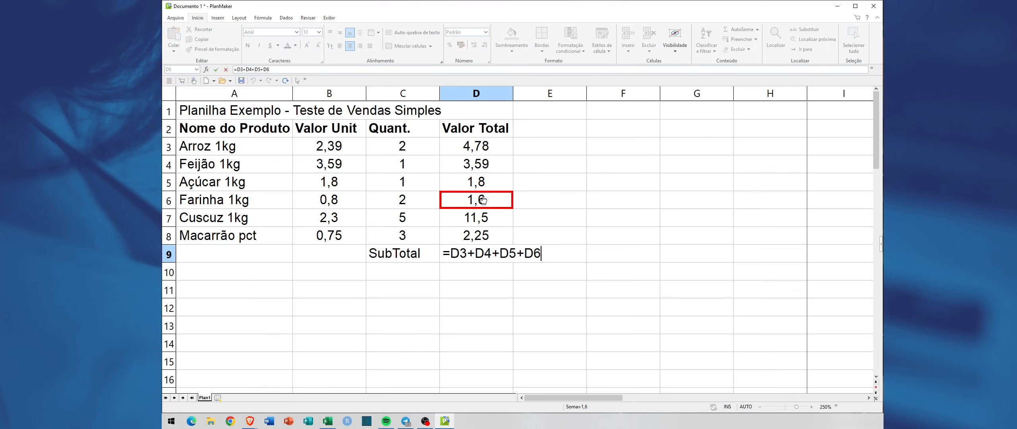
pyautogui.write('+')
pyautogui.click(481, 218)
pyautogui.write('+')
pyautogui.click(481, 238)
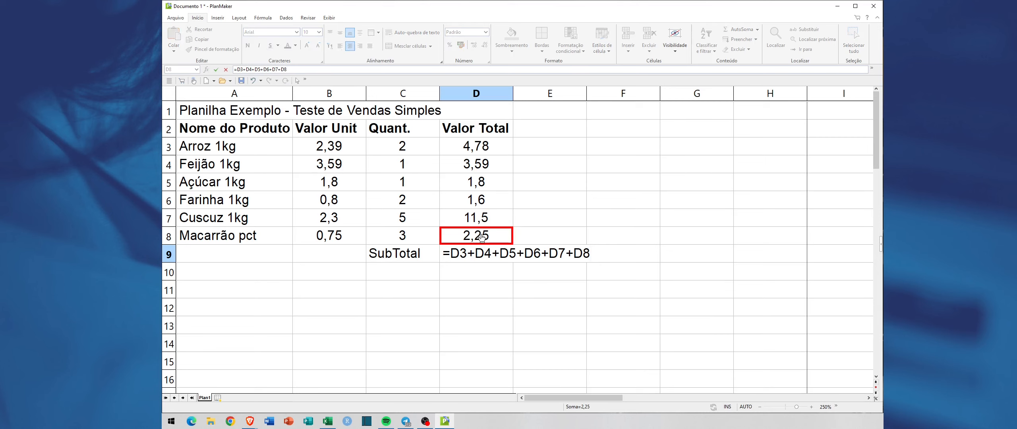
pyautogui.press('Return')
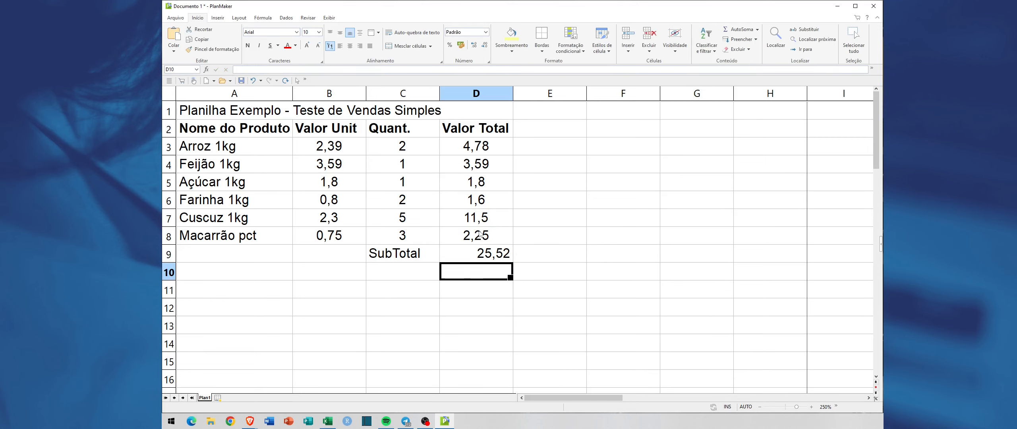
# Step: Center the subtotal in cell D9 horizontally and review the cell references in its formula
pyautogui.click(491, 259)
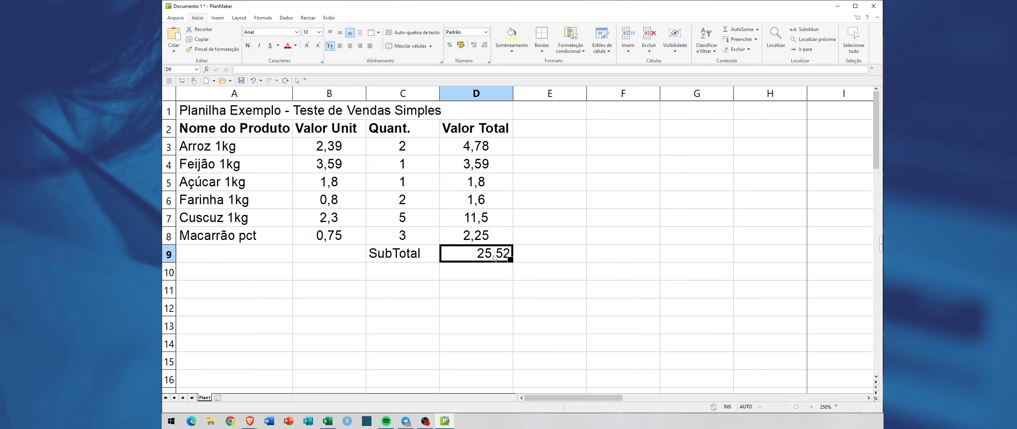
pyautogui.click(349, 46)
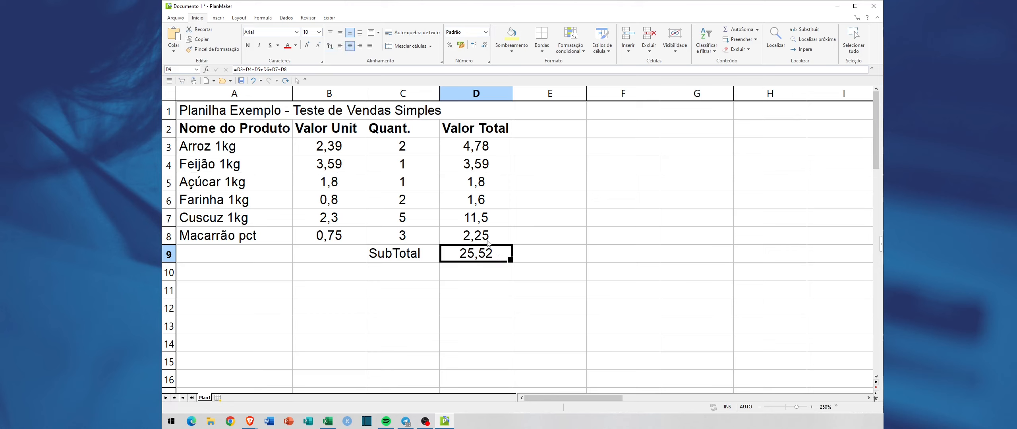
pyautogui.doubleClick(498, 254)
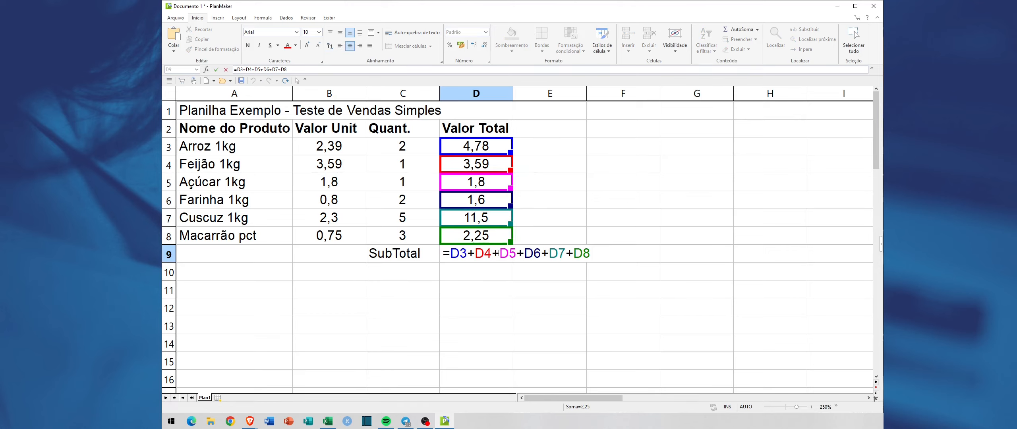
pyautogui.press('Escape')
pyautogui.doubleClick(465, 255)
pyautogui.press('Escape')
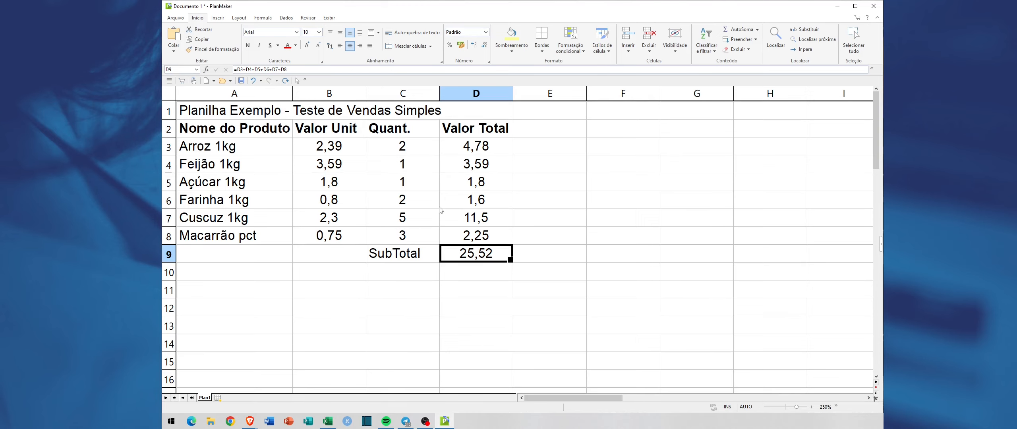
# Step: Increase the height of title row 1 to about twice its original height
pyautogui.moveTo(168, 120); pyautogui.dragTo(168, 147)
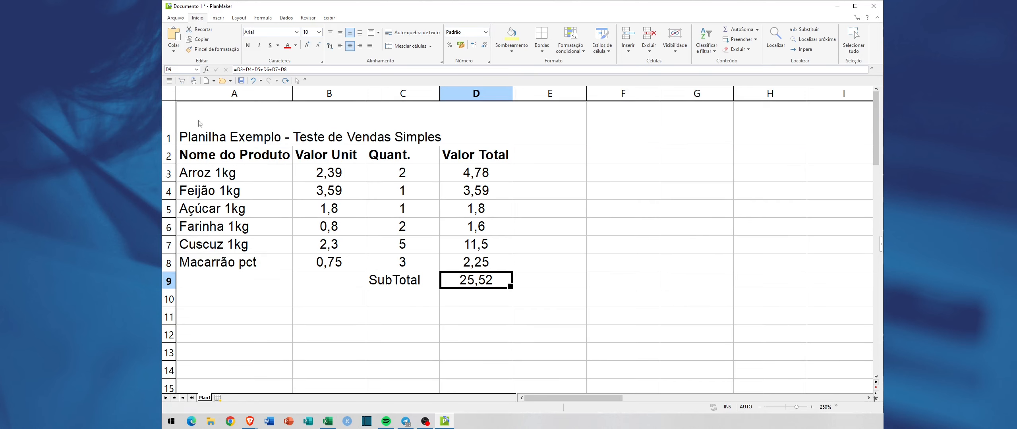
pyautogui.moveTo(170, 146); pyautogui.dragTo(171, 136)
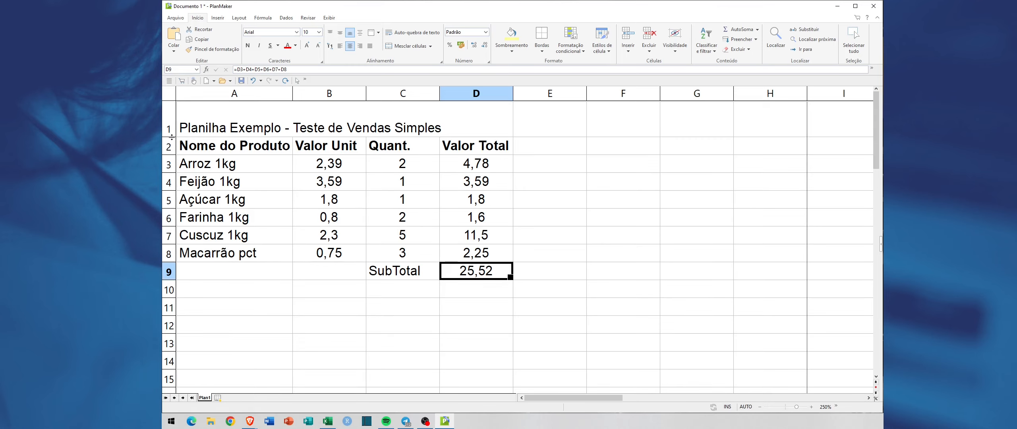
pyautogui.moveTo(172, 137); pyautogui.dragTo(172, 136)
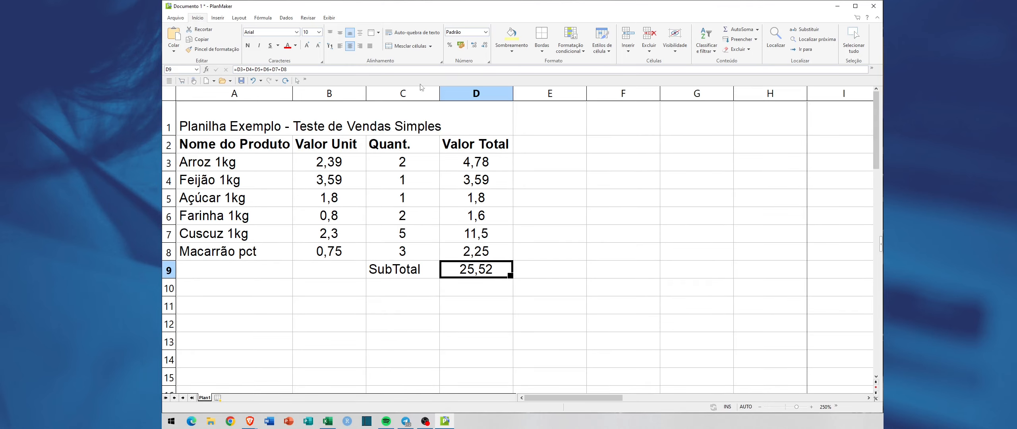
# Step: Increase the font size of the subtotal in cell D9 to 14
pyautogui.click(307, 45)
pyautogui.click(307, 45)
pyautogui.click(307, 44)
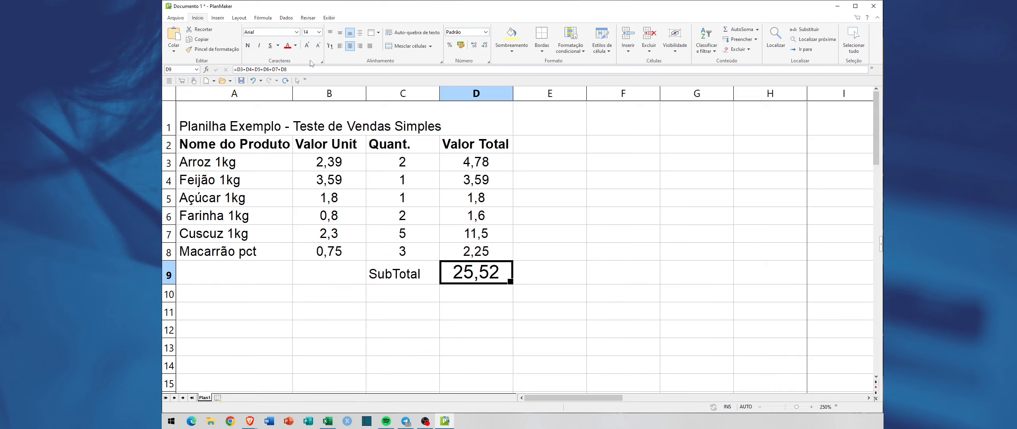
# Step: Undo the last font size increases on the subtotal in cell D9
pyautogui.hotkey('ctrl', 'z')
pyautogui.hotkey('ctrl', 'z')
pyautogui.hotkey('ctrl', 'z')
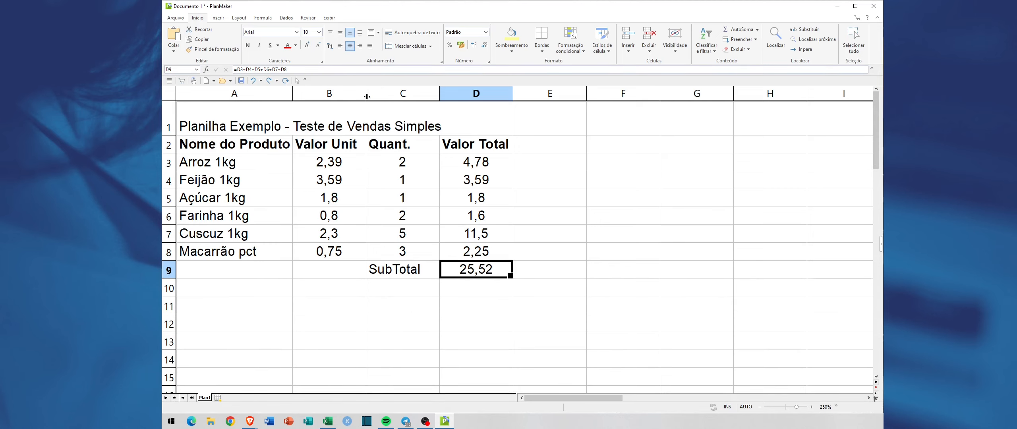
# Step: Set the font size of the title in cell A1 to 12
pyautogui.click(314, 120)
pyautogui.click(209, 125)
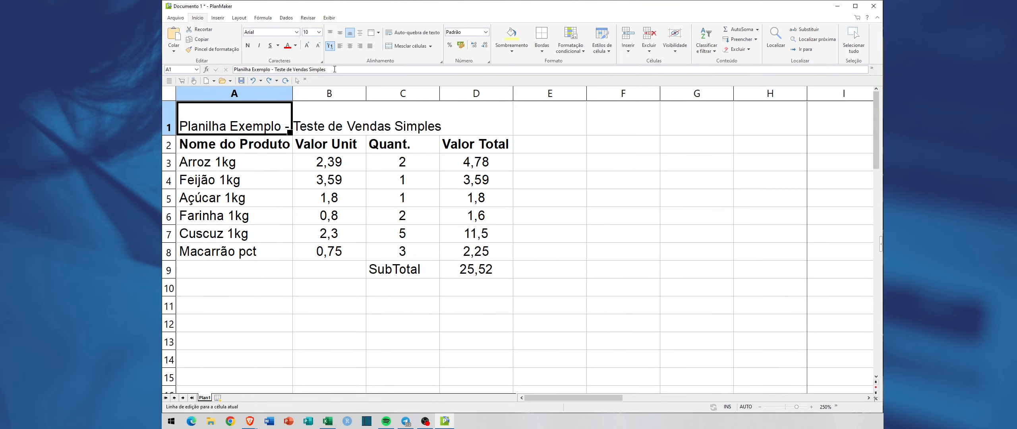
pyautogui.click(307, 45)
pyautogui.click(307, 45)
pyautogui.click(307, 45)
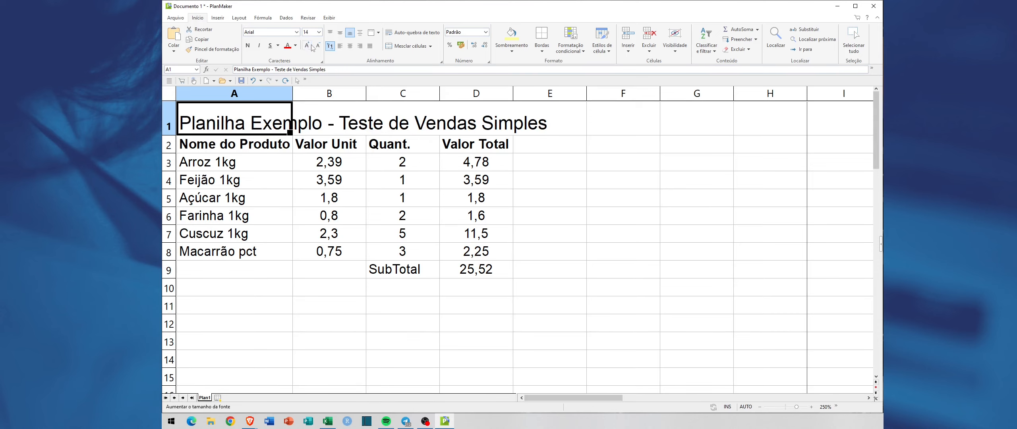
pyautogui.click(317, 45)
pyautogui.click(588, 173)
pyautogui.click(383, 116)
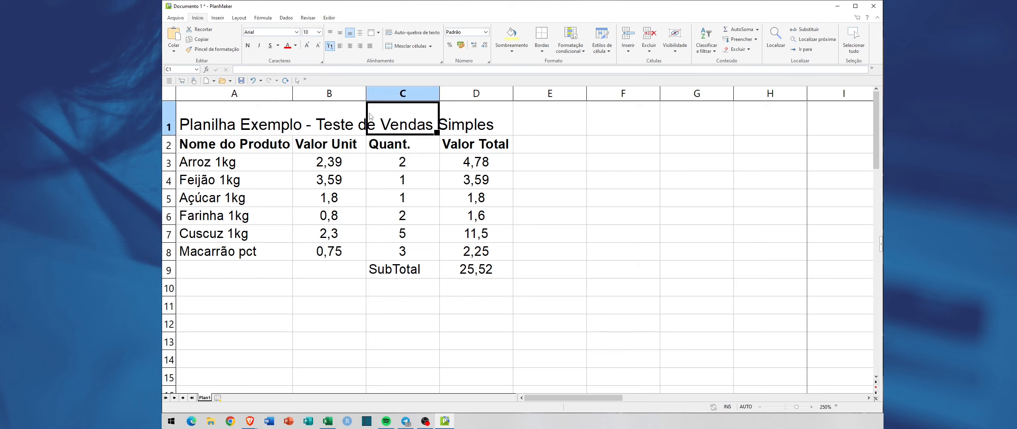
# Step: Try centering the title in cell A1 horizontally and return it to left alignment
pyautogui.click(222, 117)
pyautogui.click(350, 46)
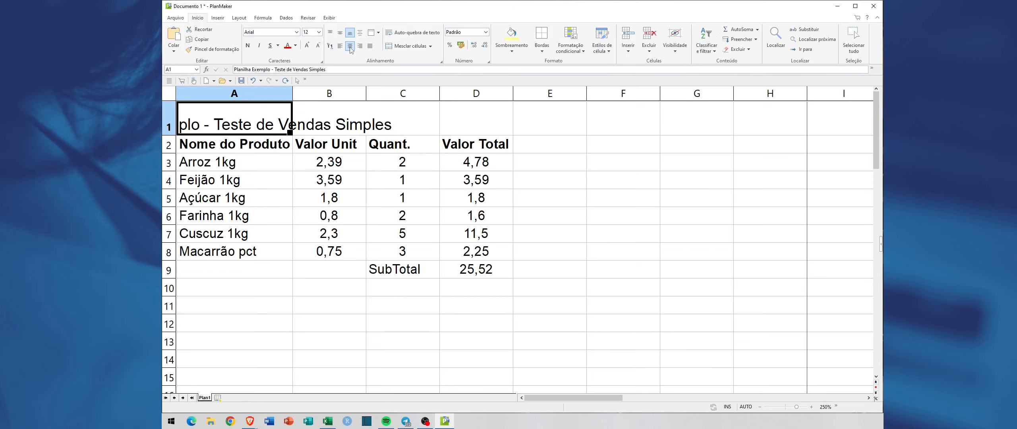
pyautogui.click(351, 48)
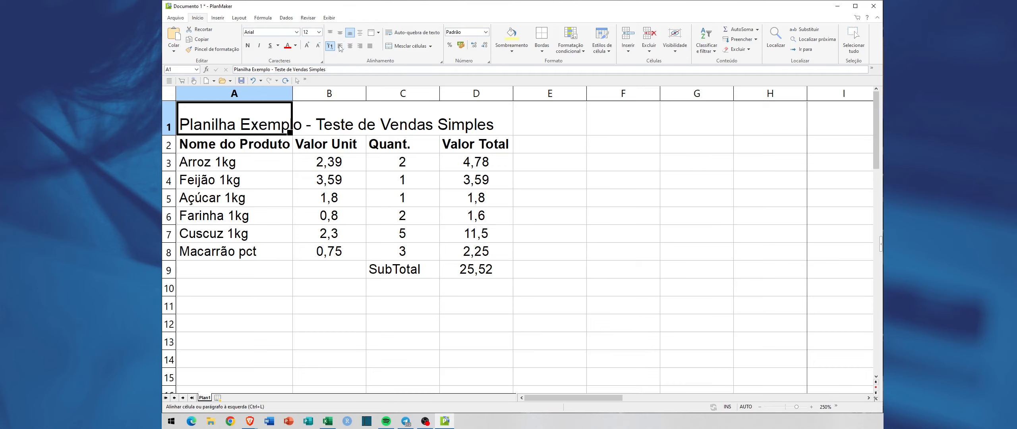
pyautogui.hotkey('ctrl', 'e')
pyautogui.hotkey('ctrl', 'e')
# Step: Examine the unit prices in column B and the quantities in column C of the product rows
pyautogui.click(364, 192)
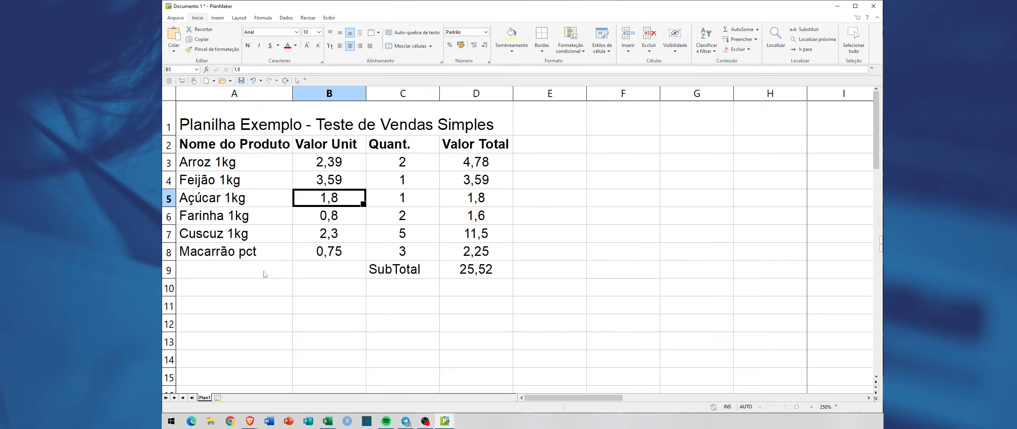
pyautogui.click(404, 229)
pyautogui.click(401, 198)
pyautogui.click(398, 184)
pyautogui.click(395, 170)
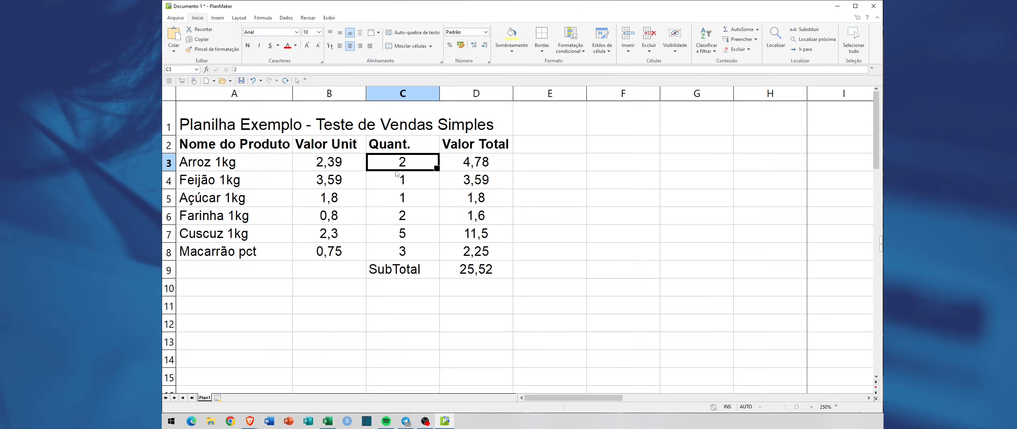
pyautogui.click(398, 216)
pyautogui.click(338, 178)
pyautogui.click(338, 164)
pyautogui.click(337, 196)
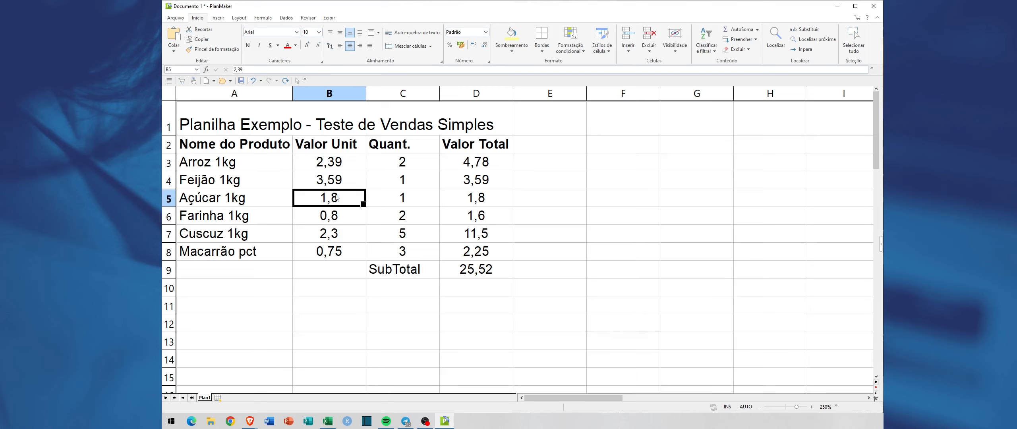
pyautogui.click(337, 234)
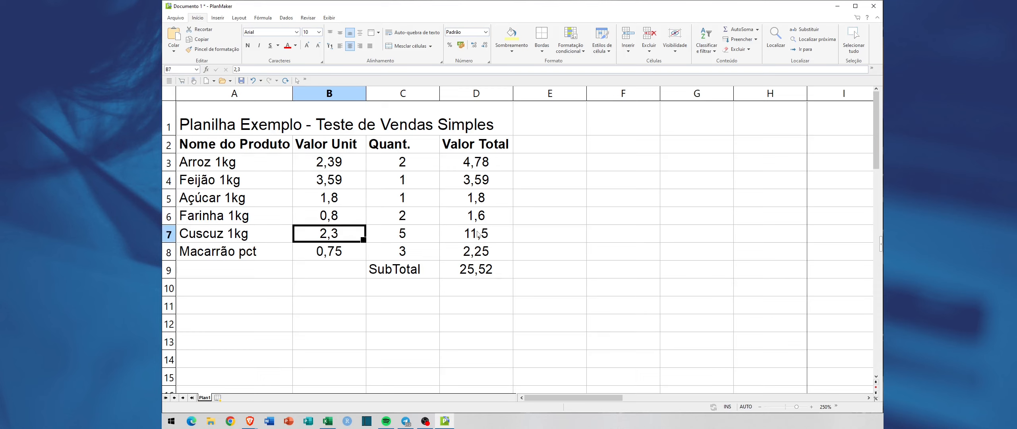
# Step: Inspect the total value formulas in cells D3, D4 and D5 without changing them
pyautogui.click(470, 168)
pyautogui.doubleClick(485, 161)
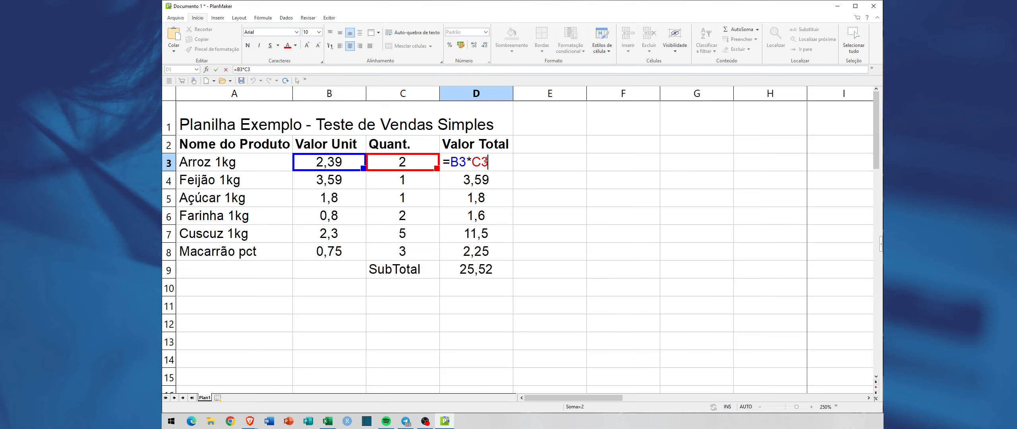
pyautogui.press('Escape')
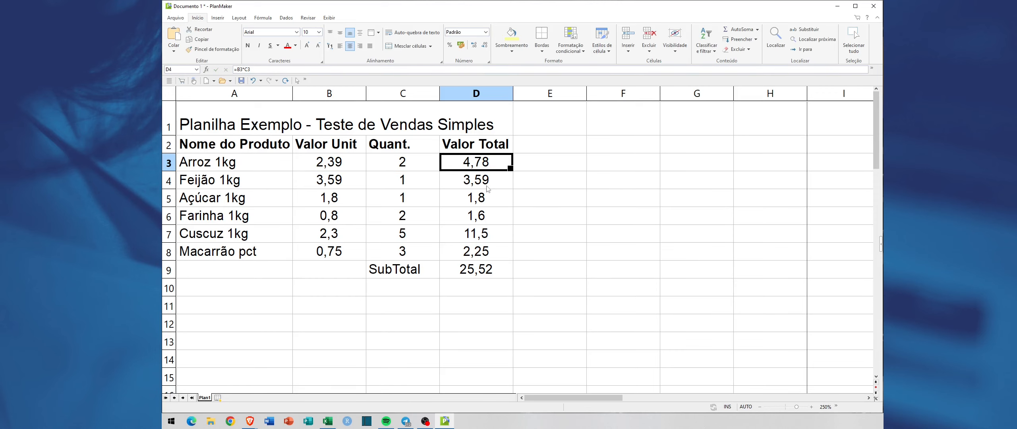
pyautogui.doubleClick(489, 179)
pyautogui.press('Escape')
pyautogui.doubleClick(481, 195)
pyautogui.press('Escape')
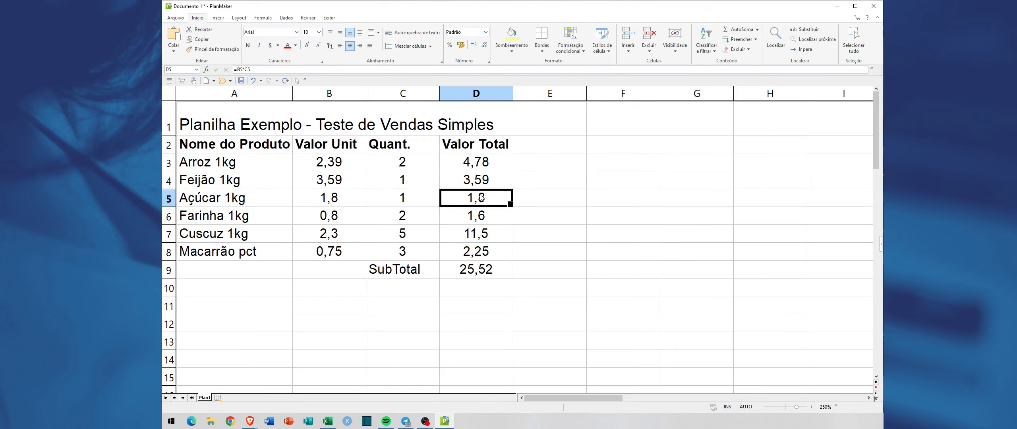
# Step: Enter the test value 2 in both G3 and H3
pyautogui.doubleClick(697, 166)
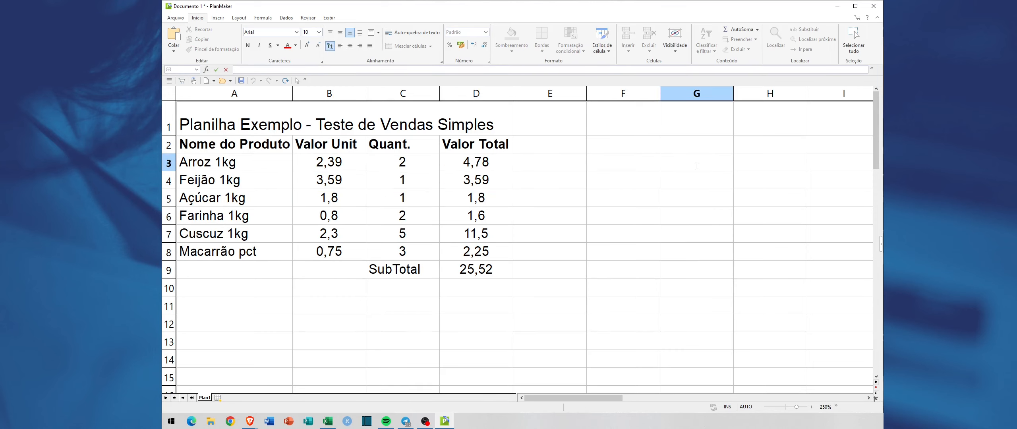
pyautogui.press('Escape')
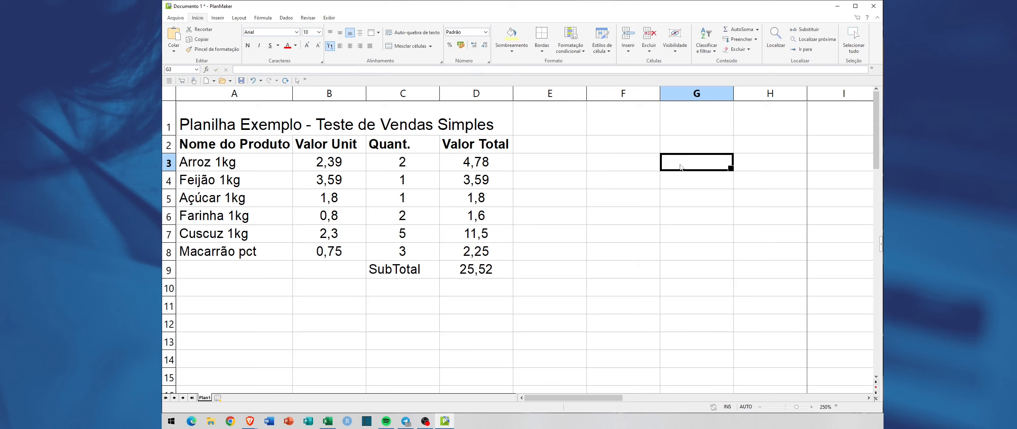
pyautogui.write('2')
pyautogui.press('Tab')
pyautogui.write('2')
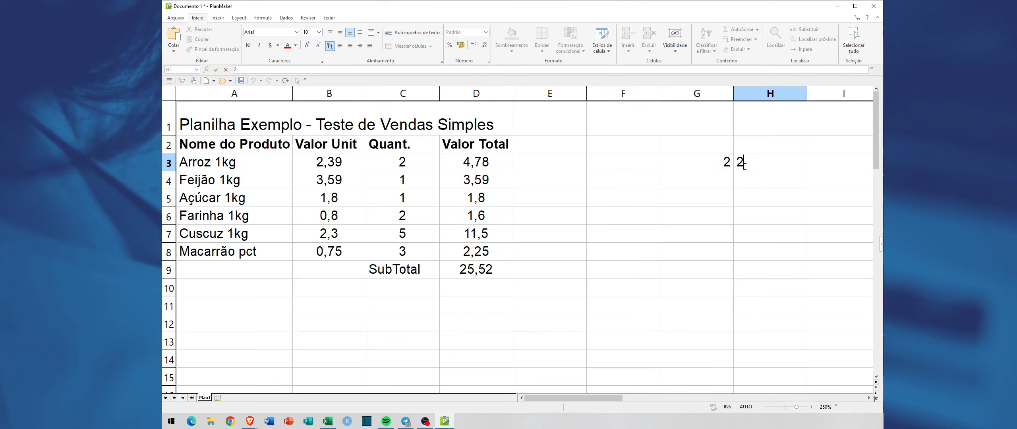
pyautogui.click(643, 186)
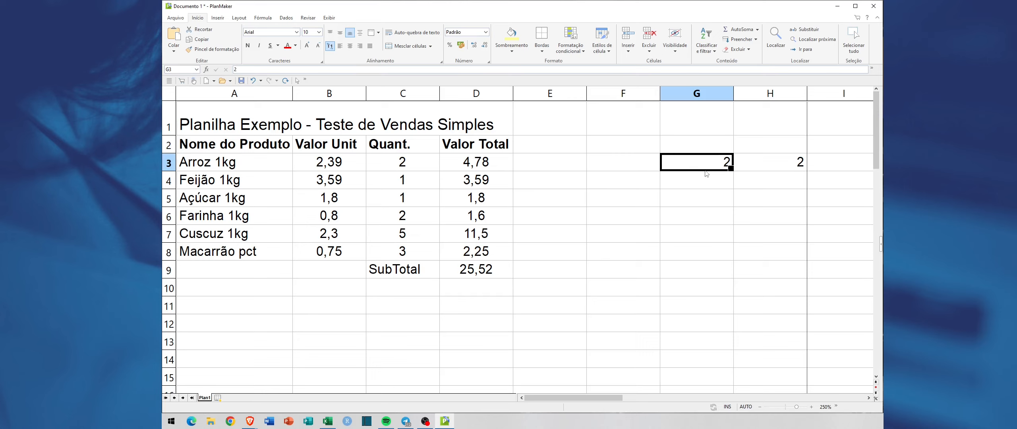
# Step: Rearrange the test values so that F3 and G3 each hold 2 and H3 is empty
pyautogui.moveTo(705, 171); pyautogui.dragTo(644, 167)
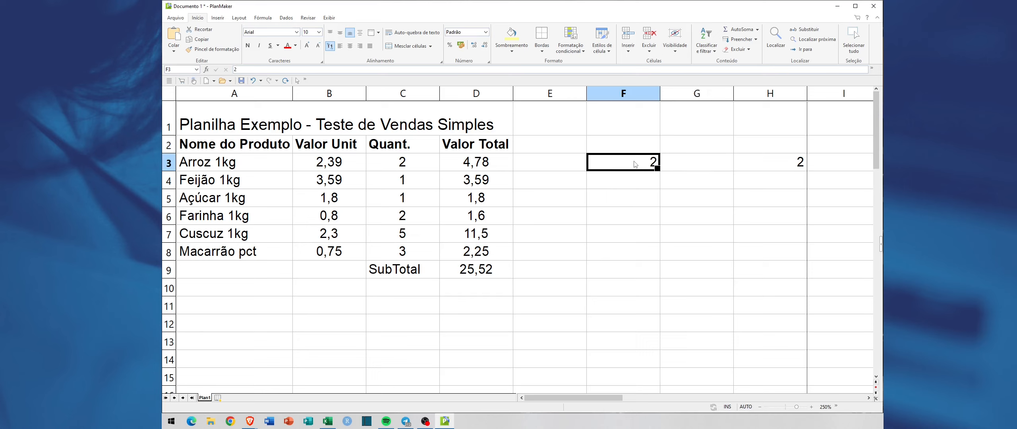
pyautogui.click(792, 166)
pyautogui.click(678, 166)
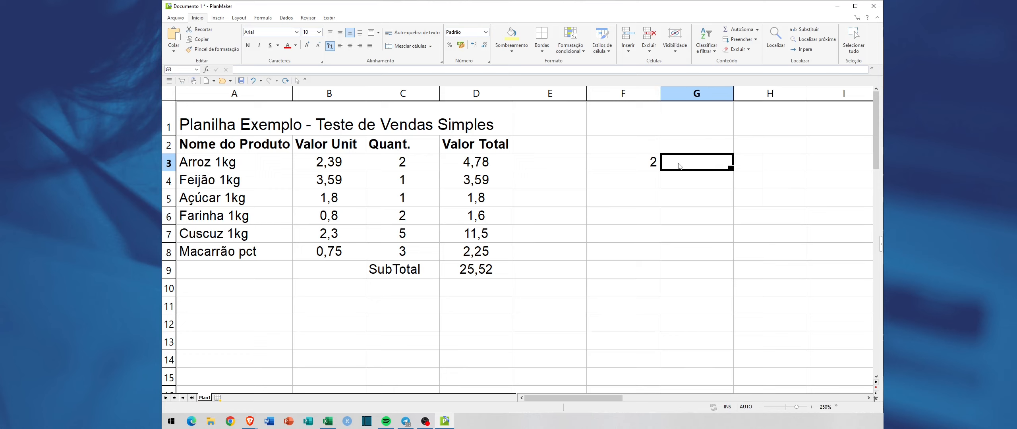
pyautogui.write('2')
pyautogui.click(792, 168)
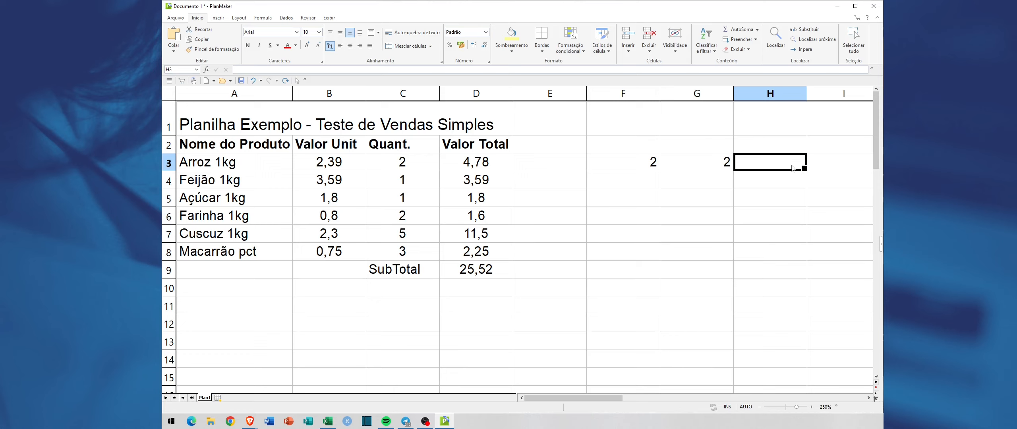
# Step: Enter the formula =2+2 in cell H3 and review its content
pyautogui.write('=2_')
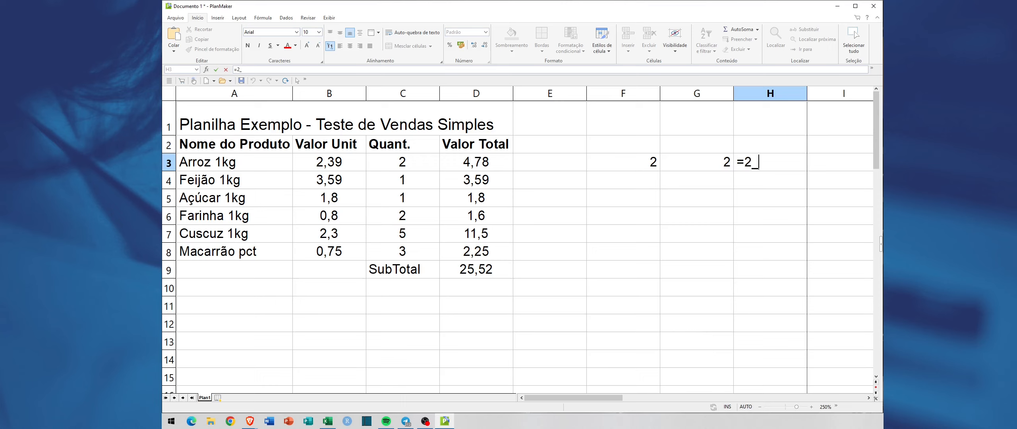
pyautogui.press('BackSpace')
pyautogui.write('+2')
pyautogui.press('Return')
pyautogui.click(791, 167)
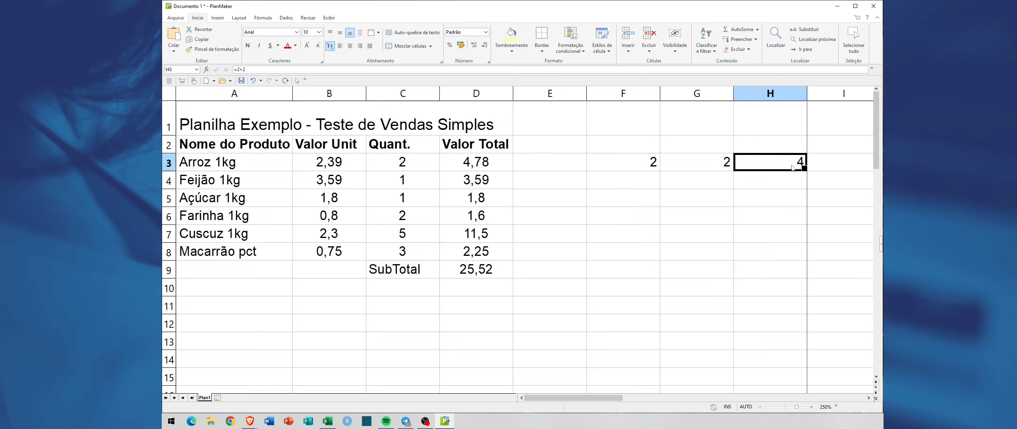
pyautogui.press('F2')
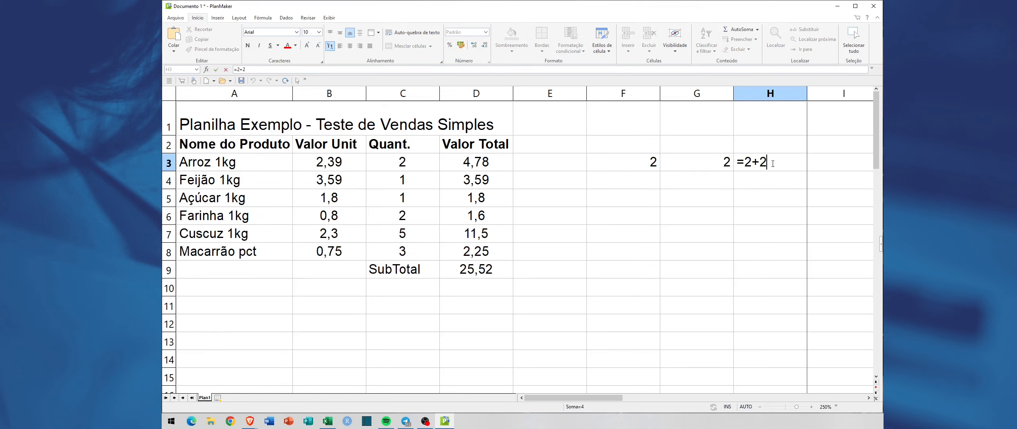
pyautogui.press('Return')
# Step: Change the test value in G3 to 1 and check the result in H3
pyautogui.press('Up')
pyautogui.press('Left')
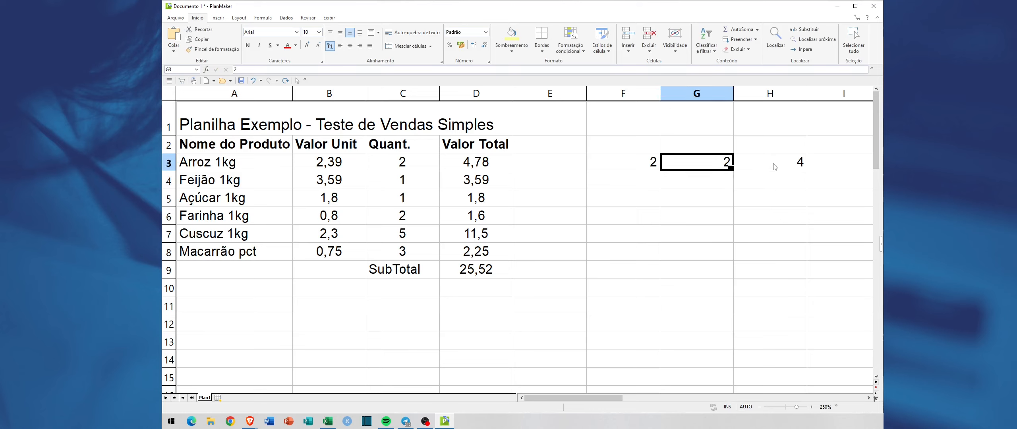
pyautogui.write('1')
pyautogui.press('Return')
pyautogui.press('Up')
pyautogui.click(773, 166)
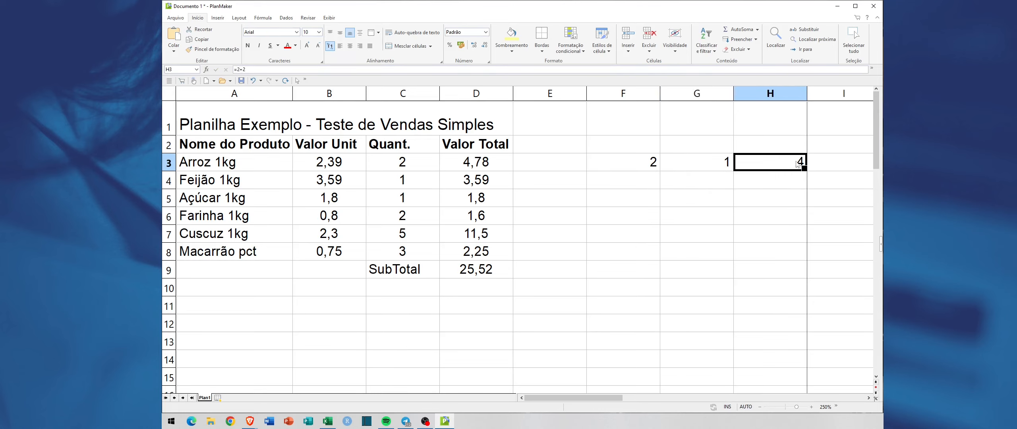
# Step: Replace the fixed numbers in the H3 formula with cell references, making it =F3+G3
pyautogui.doubleClick(771, 164)
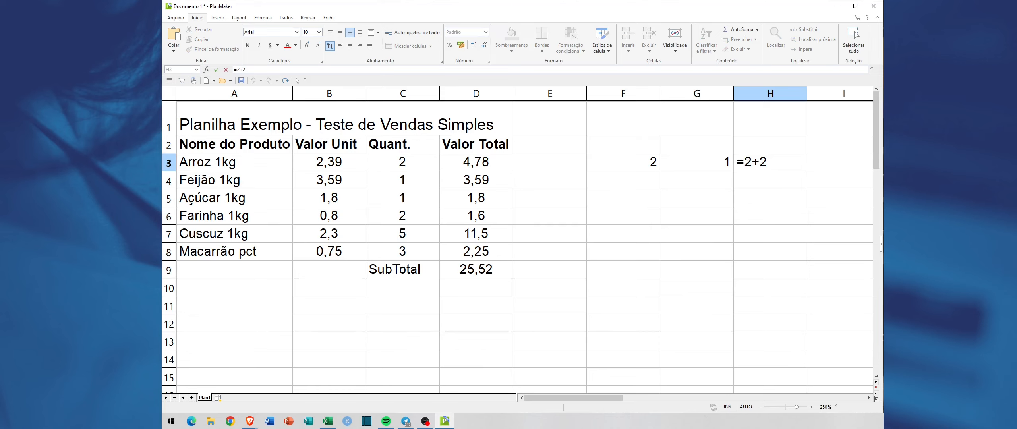
pyautogui.moveTo(745, 162); pyautogui.dragTo(768, 162)
pyautogui.press('BackSpace')
pyautogui.click(648, 166)
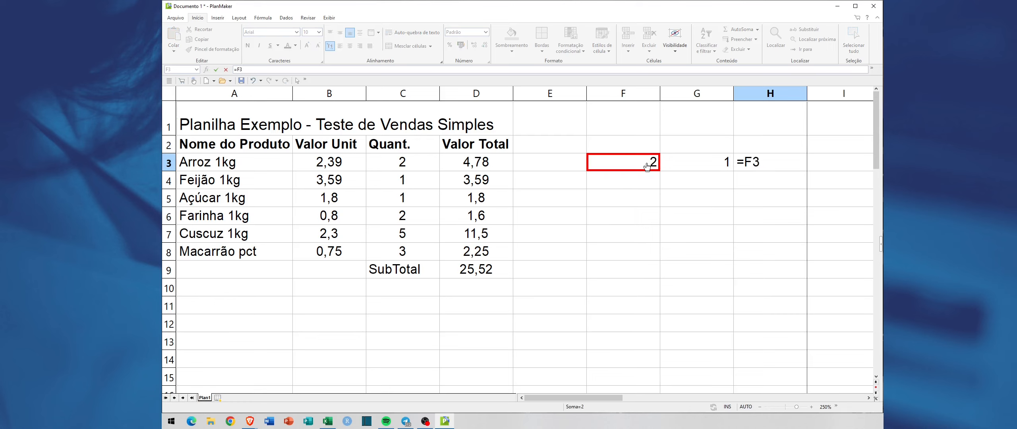
pyautogui.write('+')
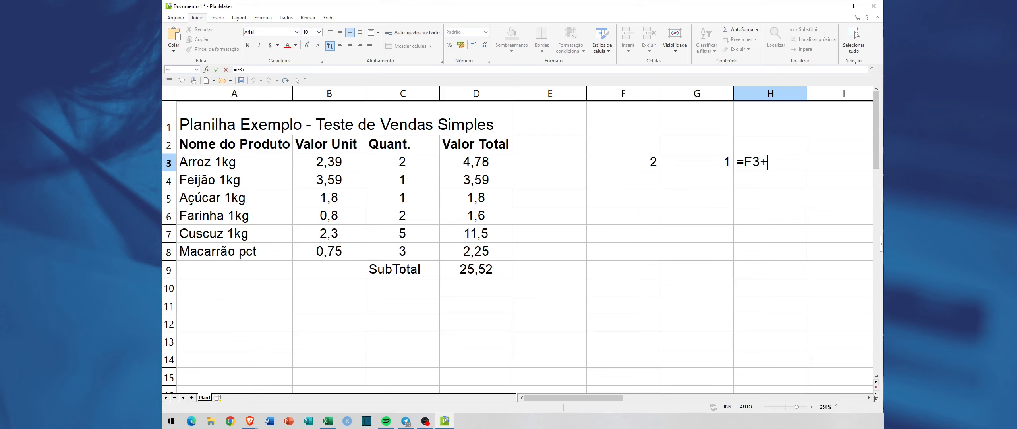
pyautogui.click(699, 166)
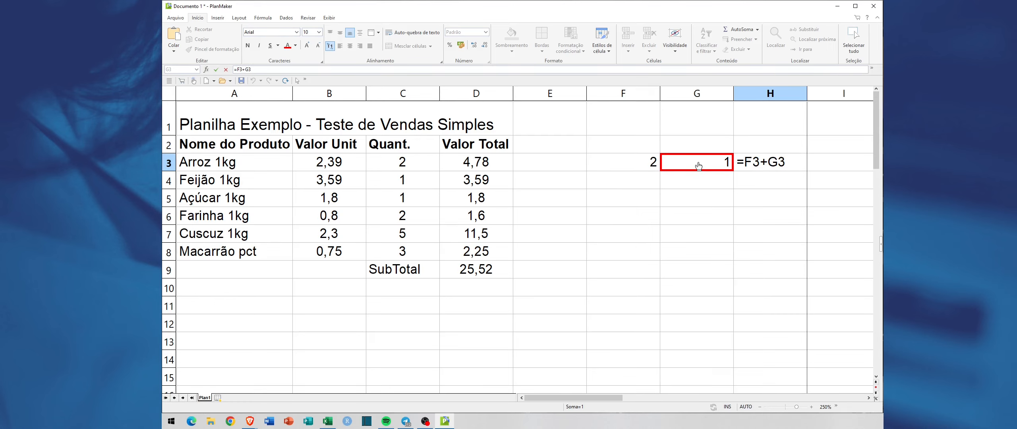
pyautogui.press('Return')
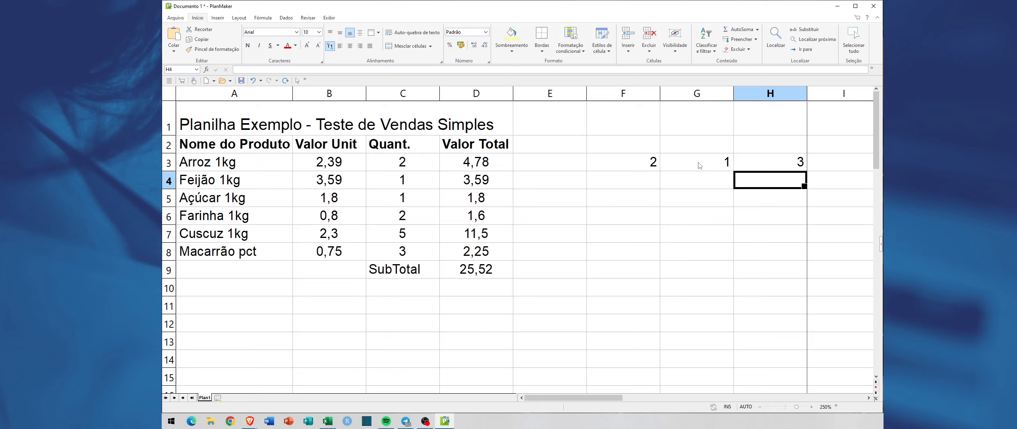
# Step: Compare the values in F3 and G3 with the result in H3 and review the references in its formula
pyautogui.click(751, 168)
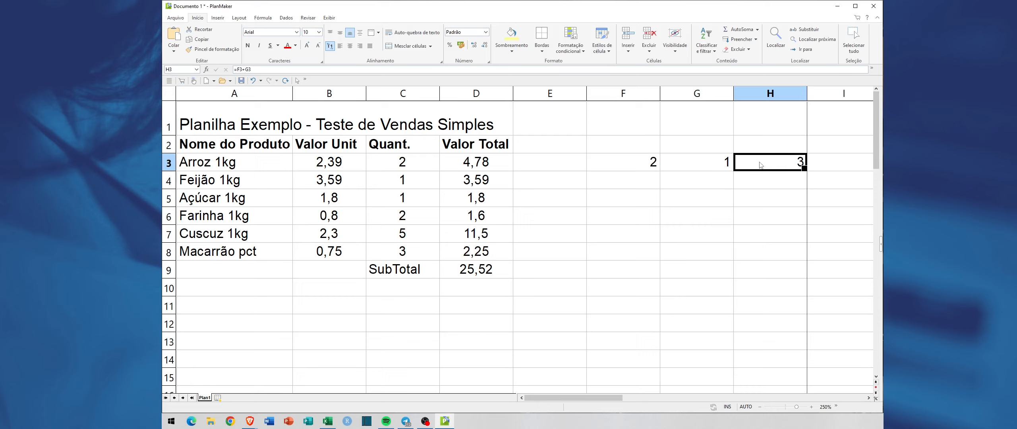
pyautogui.click(649, 167)
pyautogui.click(711, 165)
pyautogui.click(790, 164)
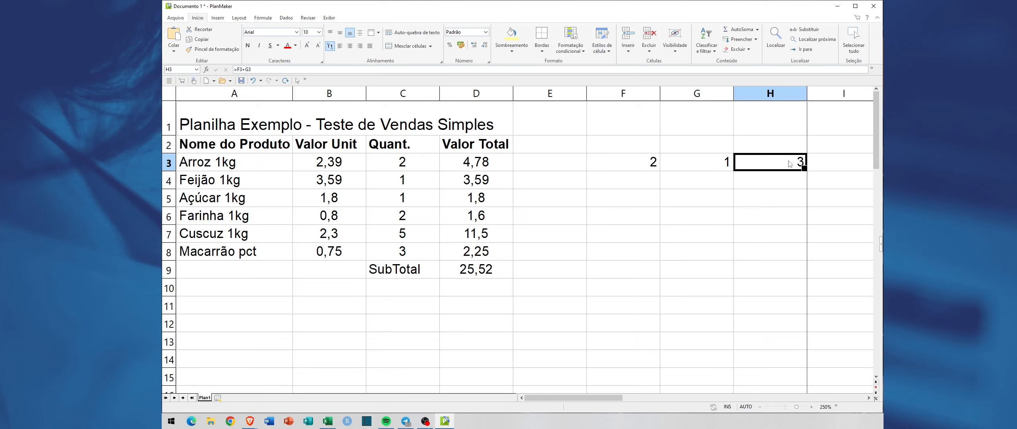
pyautogui.doubleClick(760, 162)
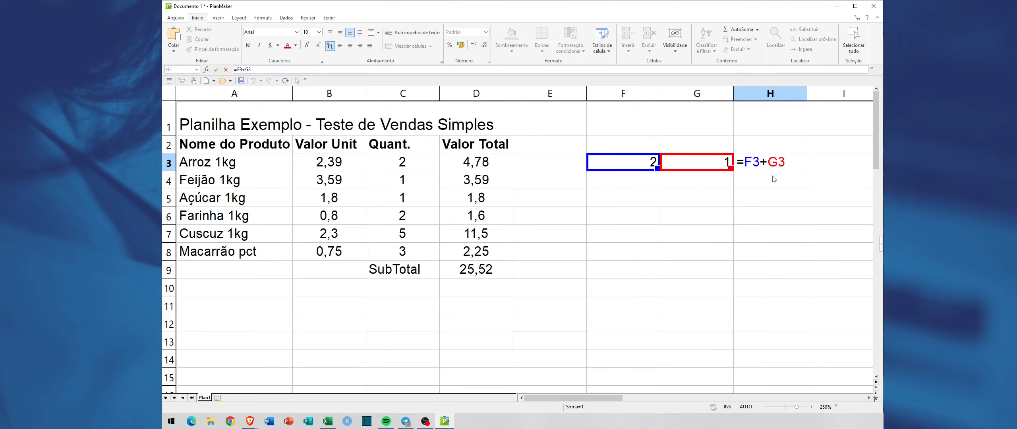
pyautogui.press('Return')
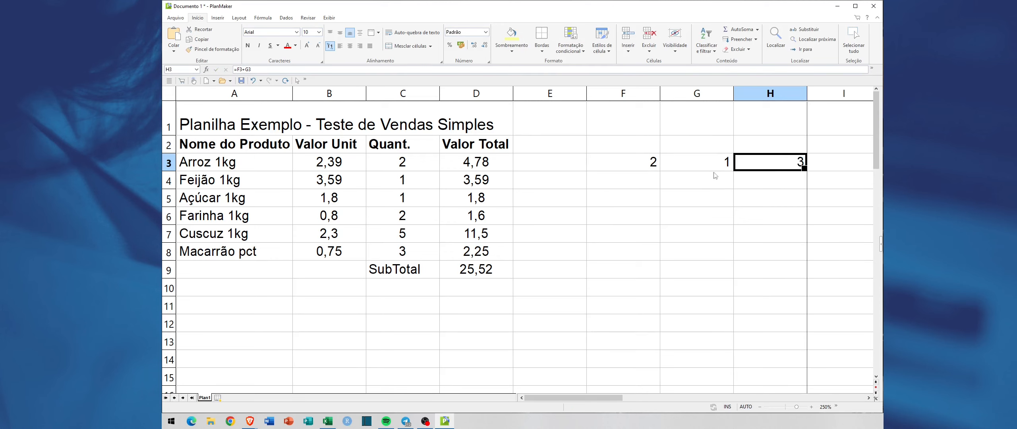
pyautogui.click(695, 167)
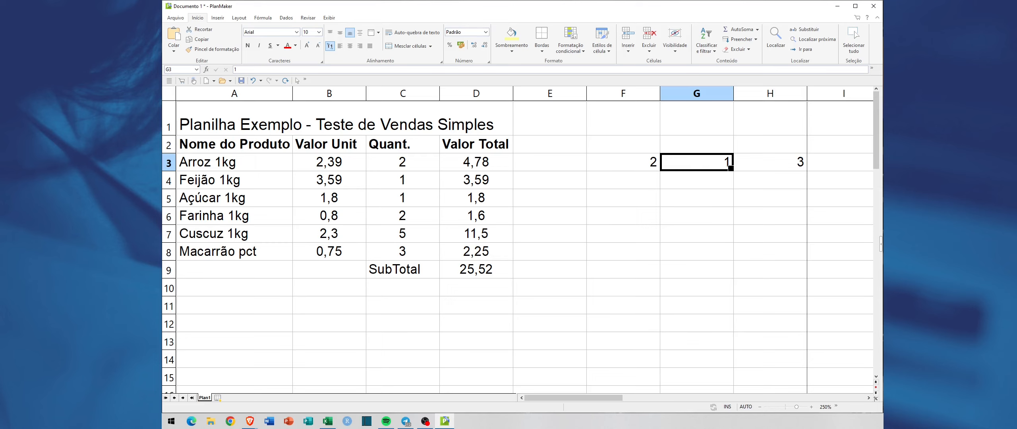
# Step: Set the test values to 4 in G3 and 10 in F3, checking the sum in H3 after each change
pyautogui.write('4')
pyautogui.press('Return')
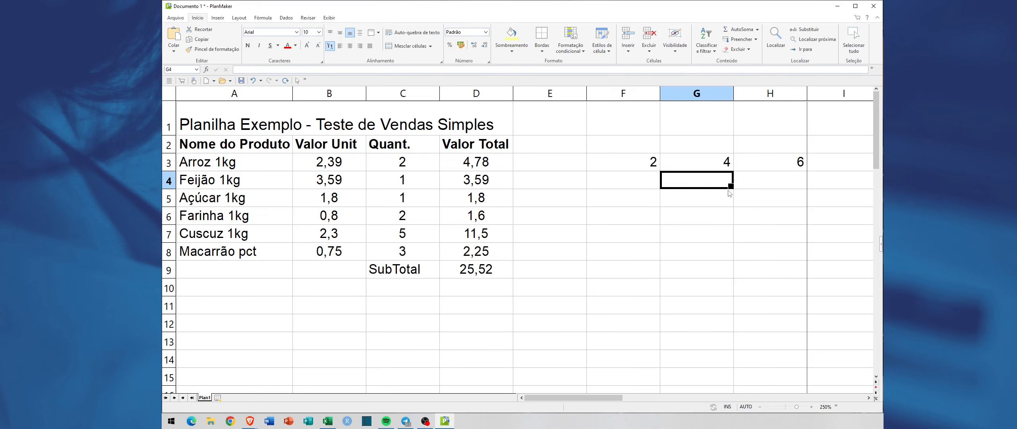
pyautogui.click(801, 163)
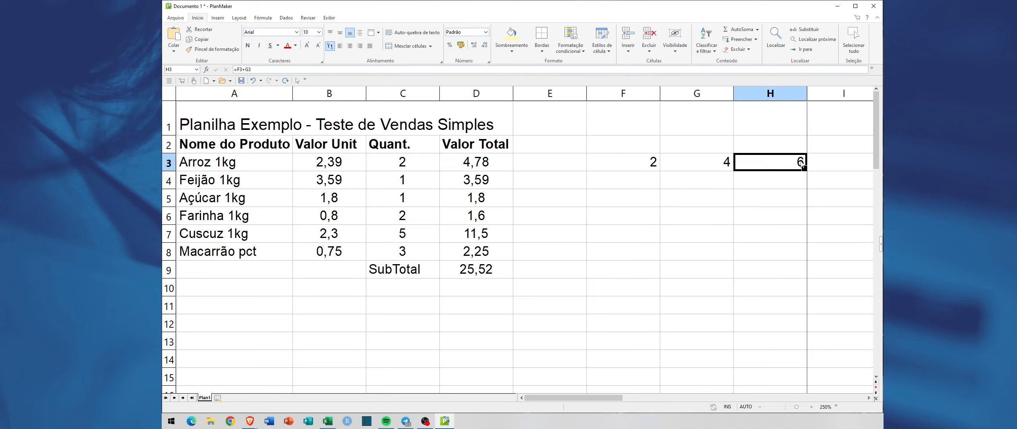
pyautogui.click(648, 166)
pyautogui.write('10')
pyautogui.press('Return')
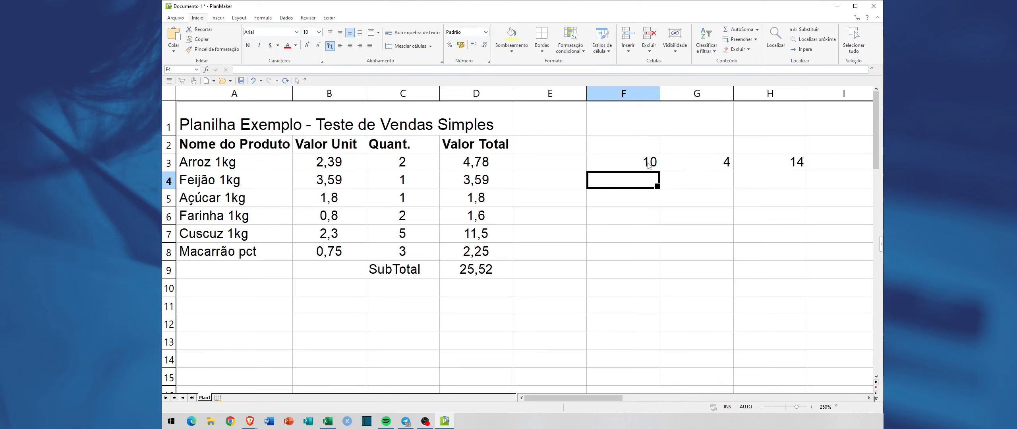
pyautogui.click(790, 165)
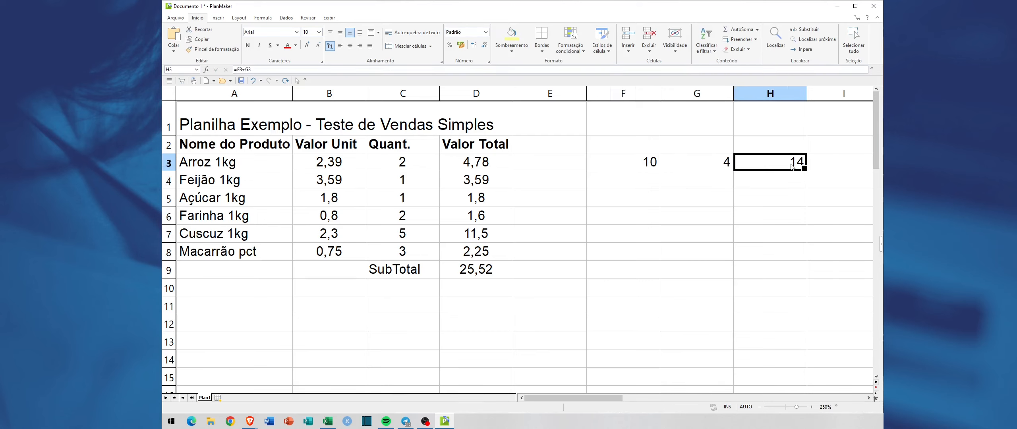
# Step: Examine the cell references in the H3 formula and leave the formula as it is
pyautogui.doubleClick(765, 159)
pyautogui.moveTo(746, 162); pyautogui.dragTo(794, 163)
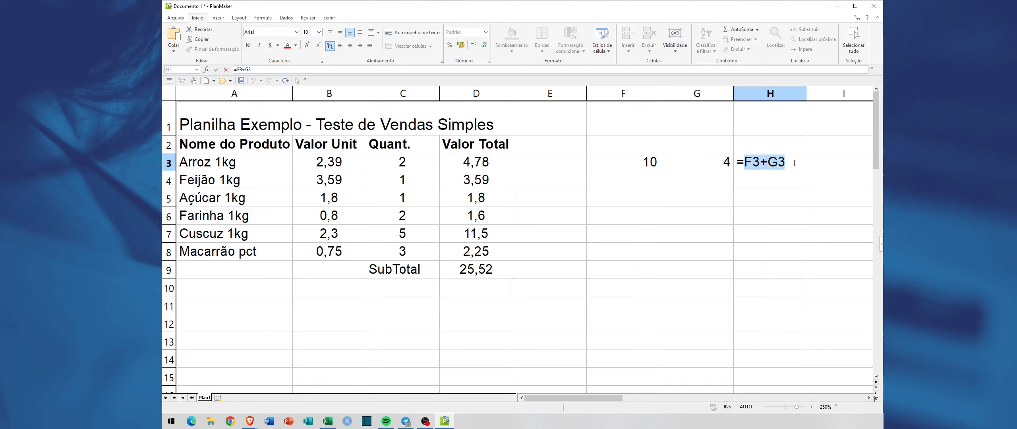
pyautogui.click(794, 163)
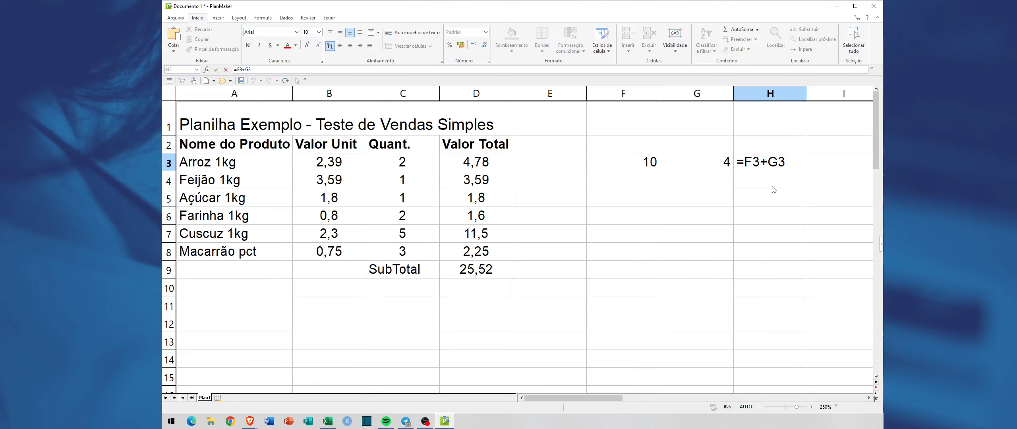
pyautogui.press('Escape')
pyautogui.doubleClick(773, 164)
pyautogui.press('Escape')
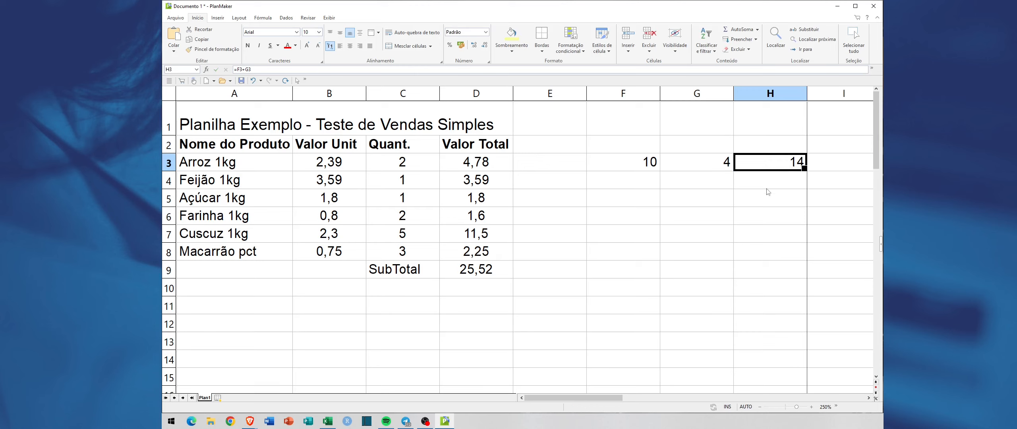
pyautogui.doubleClick(783, 165)
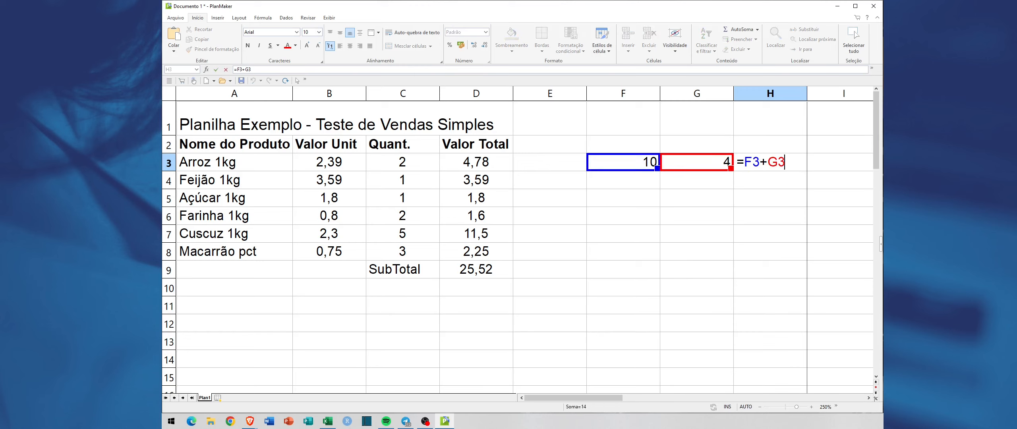
pyautogui.press('Escape')
# Step: Clear the test values and formula from cells F3 to H3
pyautogui.moveTo(628, 174); pyautogui.dragTo(774, 165)
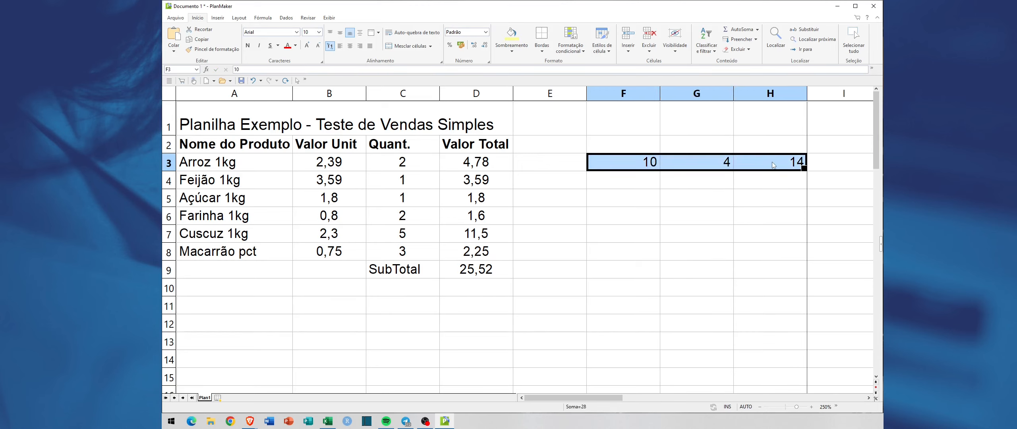
pyautogui.press('Delete')
pyautogui.click(710, 211)
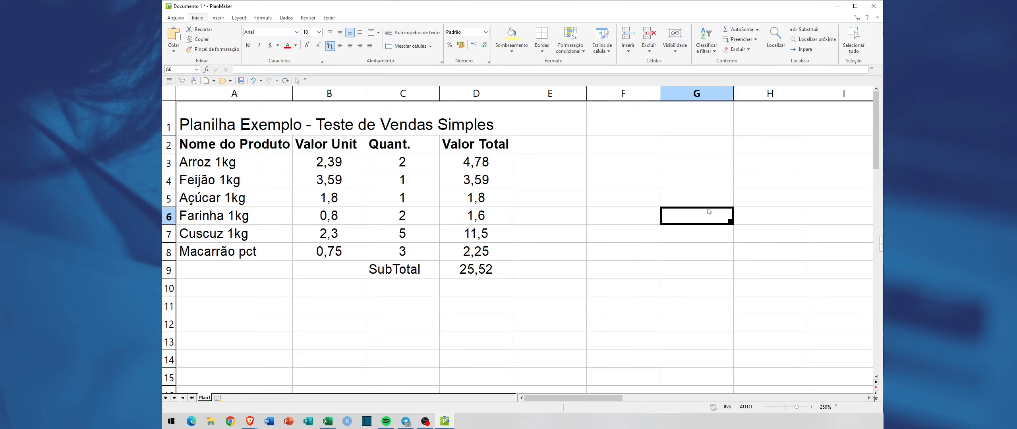
# Step: Review the unit values and quantities in the sugar, flour and couscous rows
pyautogui.click(333, 198)
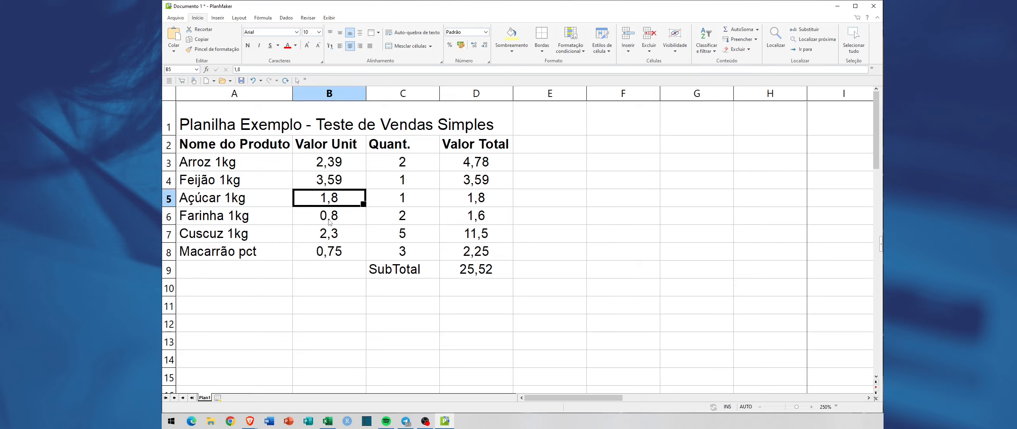
pyautogui.click(329, 218)
pyautogui.click(326, 238)
pyautogui.click(335, 218)
pyautogui.click(396, 219)
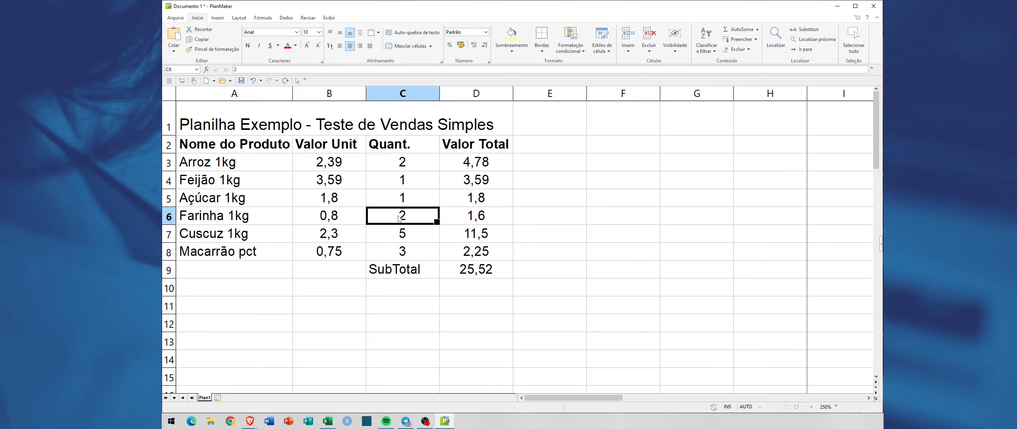
pyautogui.click(403, 197)
pyautogui.click(327, 203)
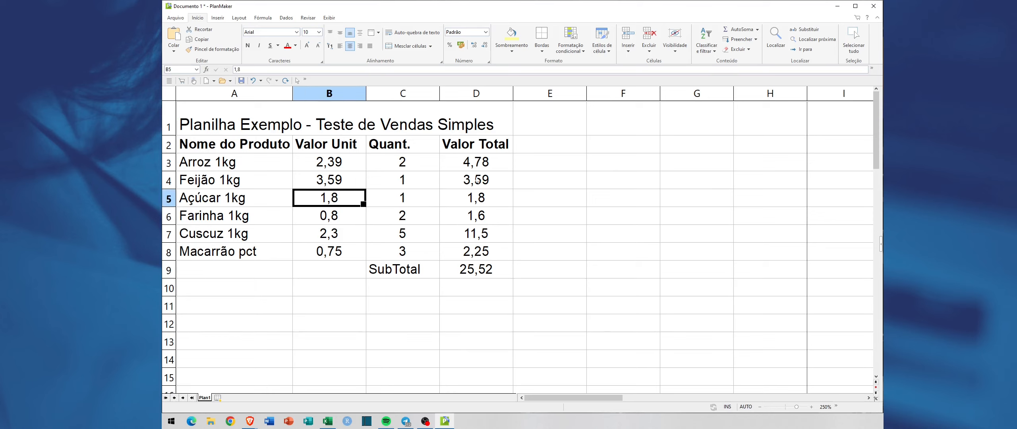
# Step: Set the unit value of Farinha 1kg to 1
pyautogui.click(339, 217)
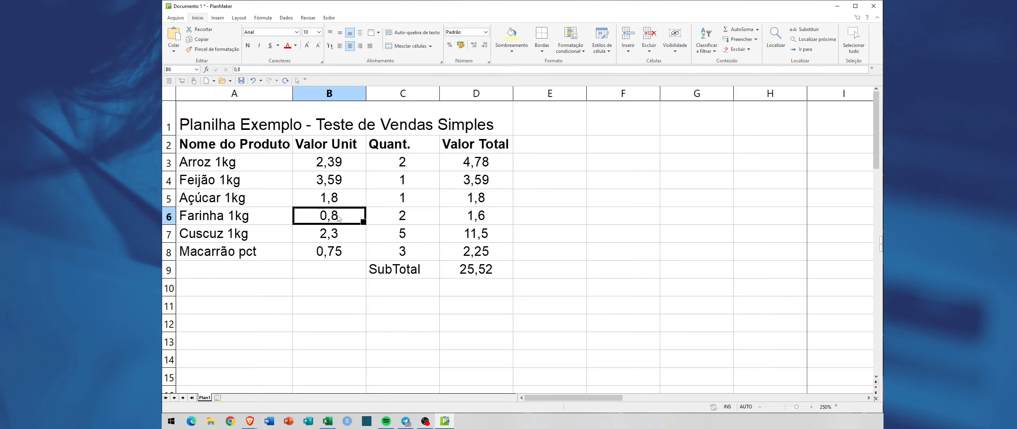
pyautogui.write('1')
pyautogui.press('Return')
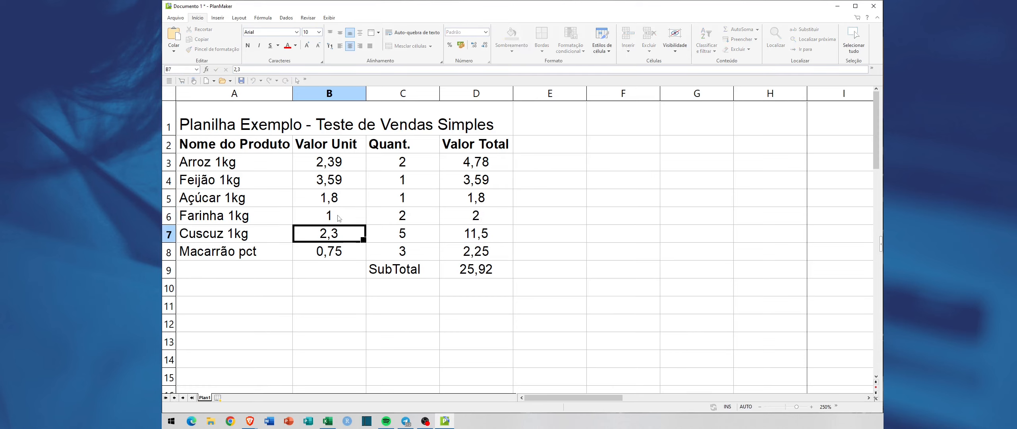
# Step: Change the unit value of Farinha 1kg in B6 to 2,58
pyautogui.click(339, 218)
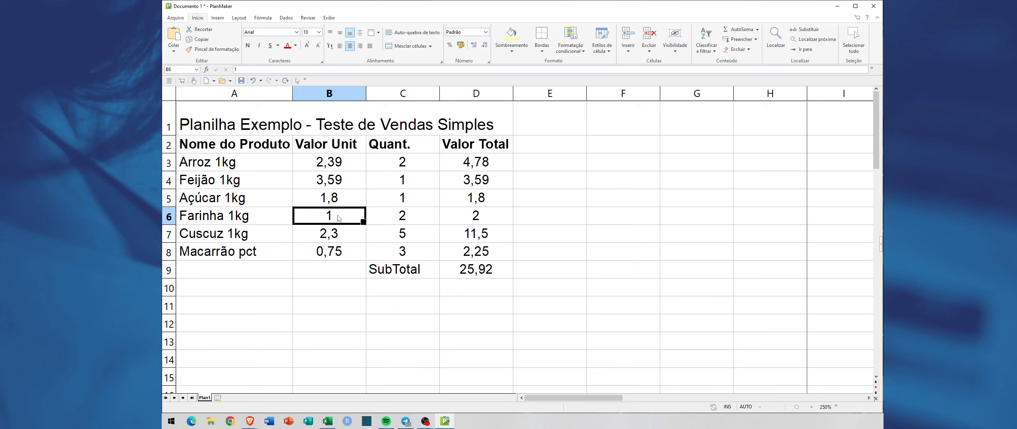
pyautogui.write('2,')
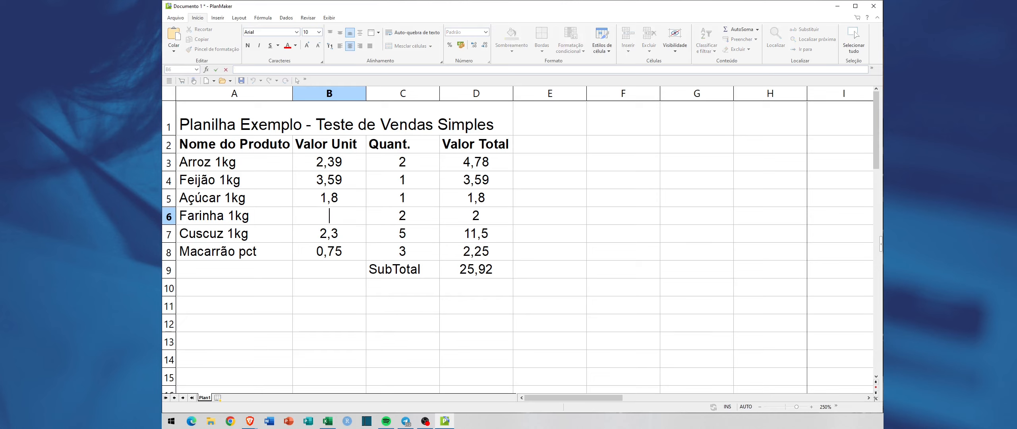
pyautogui.write('58')
pyautogui.press('Tab')
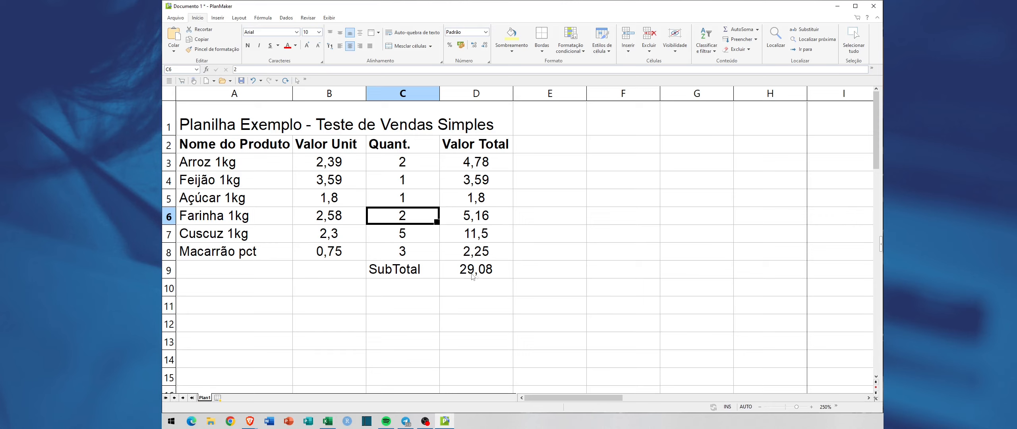
# Step: Set the quantity of Feijão 1kg in C4 to 3 and check the subtotal in D9
pyautogui.press('Up')
pyautogui.press('Up')
pyautogui.press('Down')
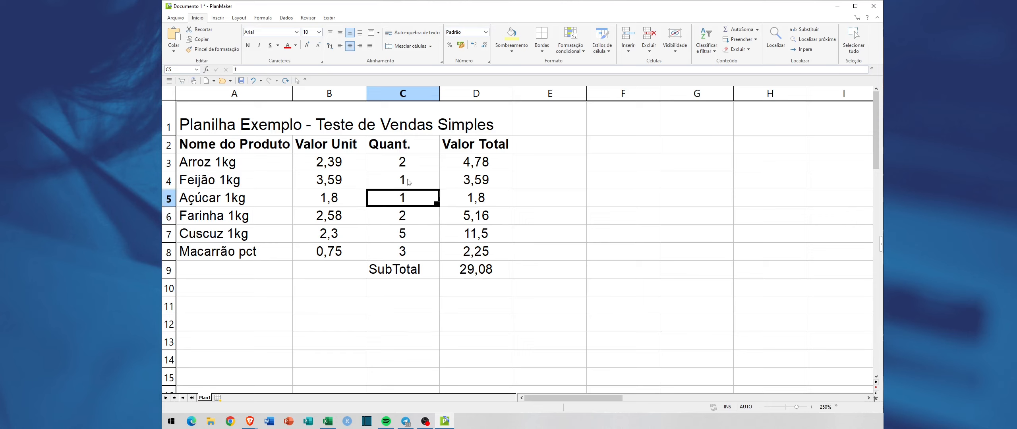
pyautogui.press('Up')
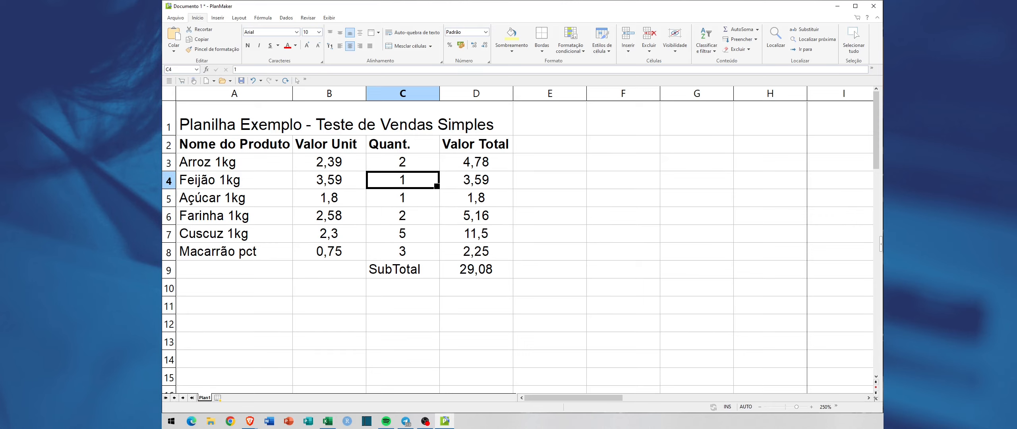
pyautogui.write('3')
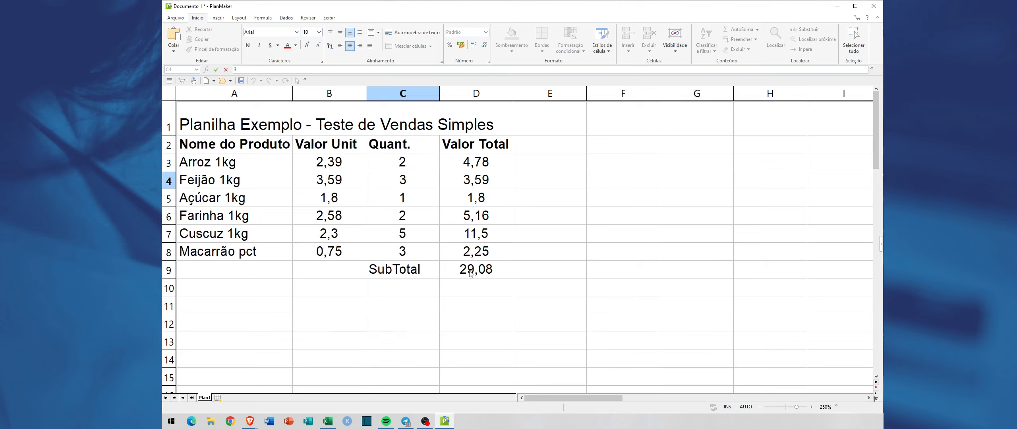
pyautogui.press('Tab')
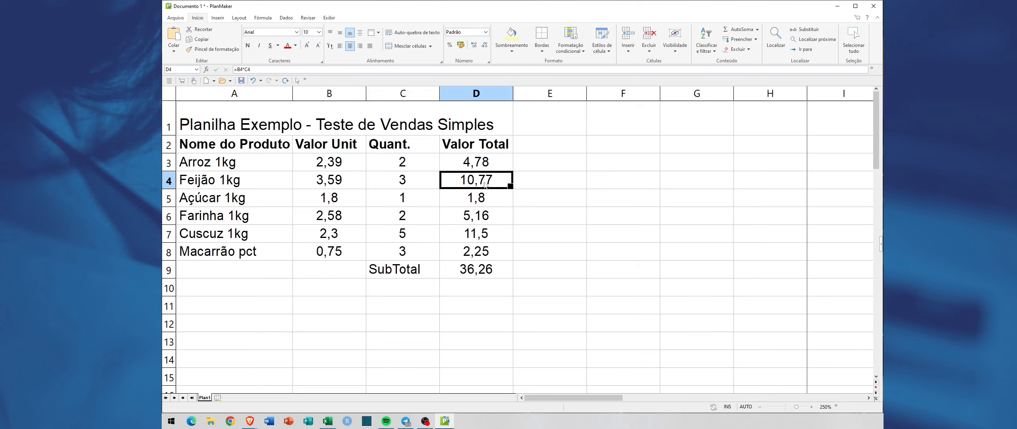
pyautogui.click(488, 269)
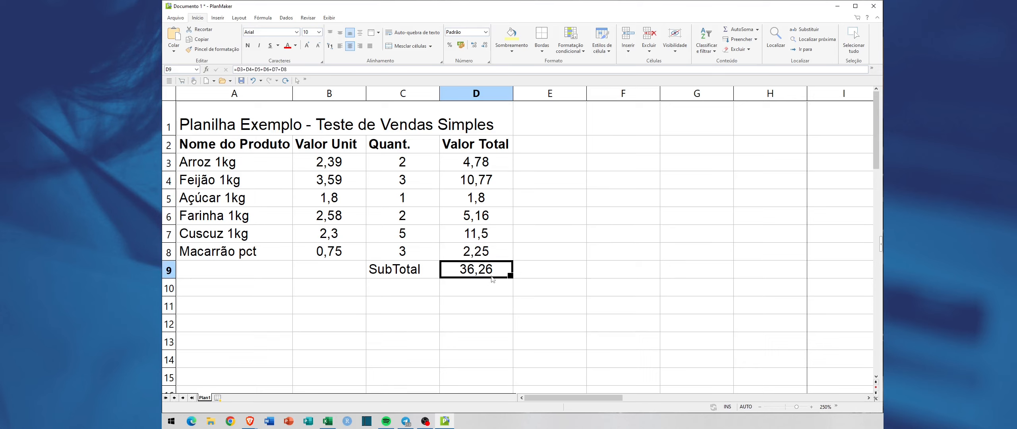
pyautogui.click(462, 304)
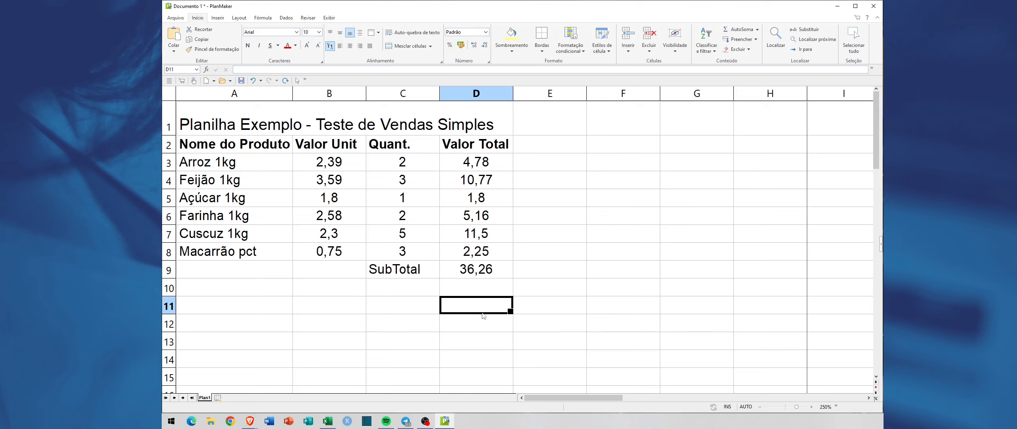
pyautogui.click(239, 126)
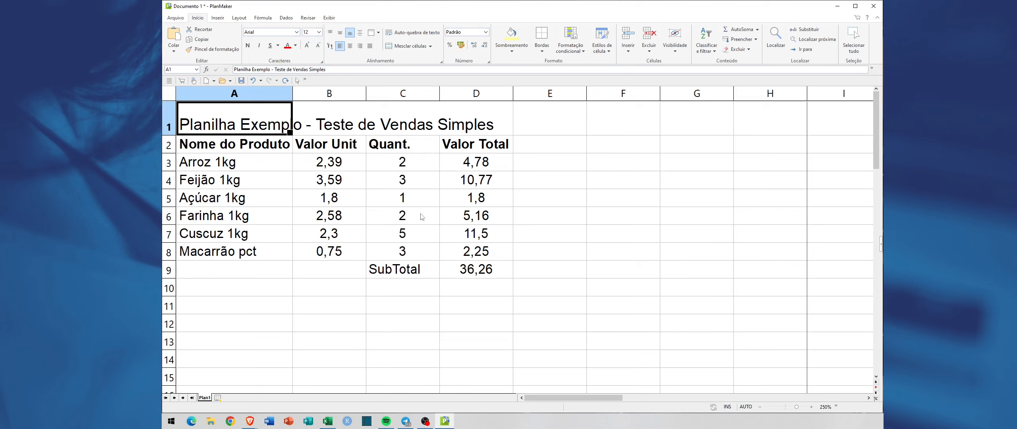
pyautogui.click(273, 175)
pyautogui.click(266, 161)
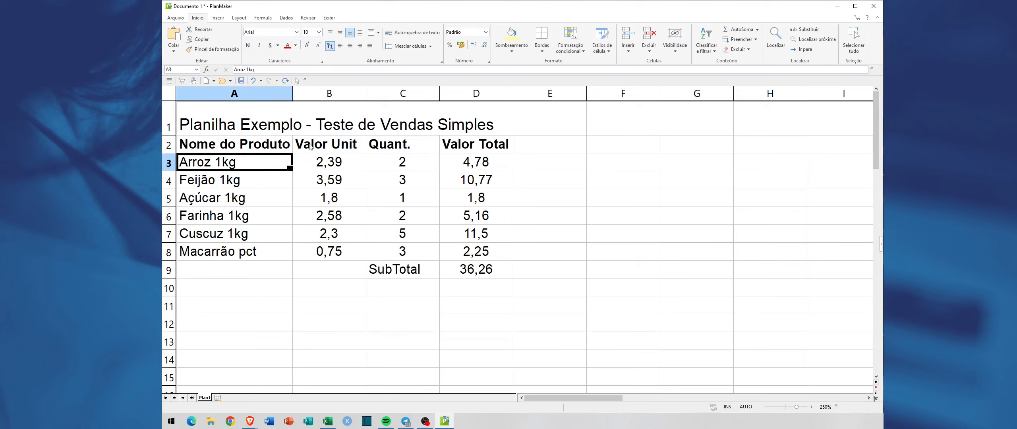
pyautogui.click(419, 213)
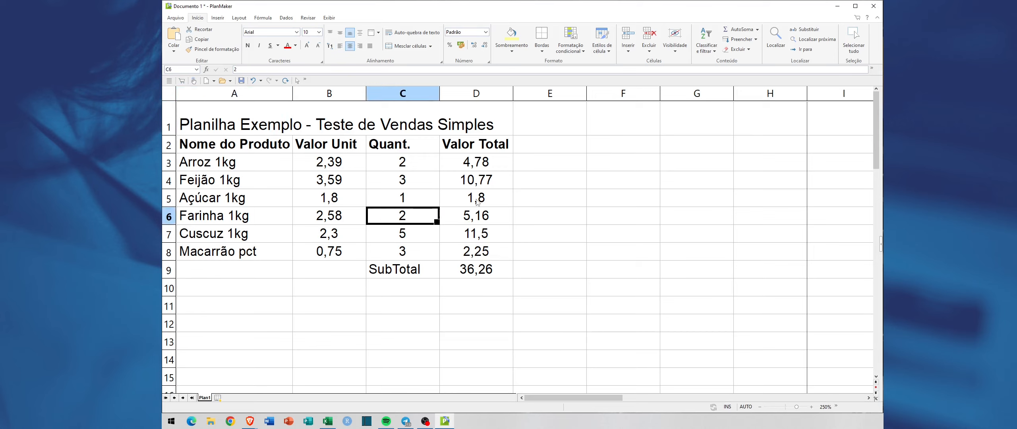